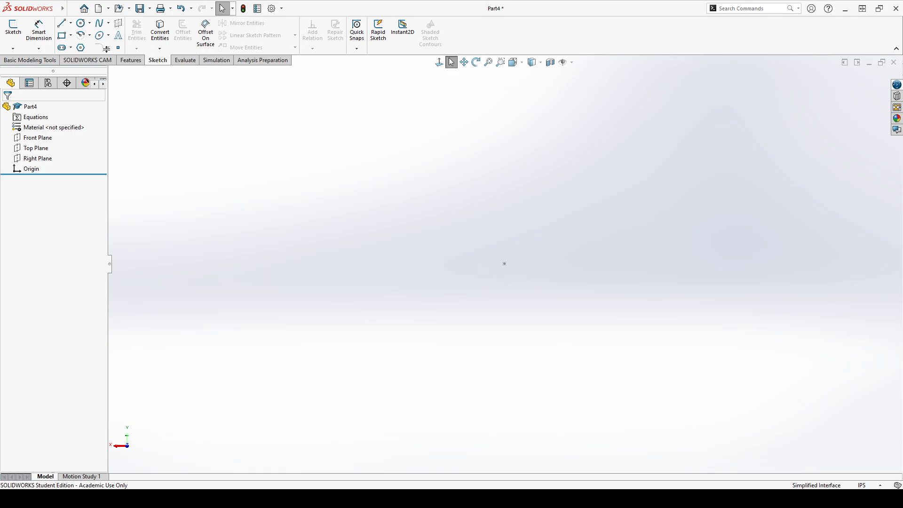
Start a sketch on the Front Plane and draw a circle about 5.42 in in diameter centred on the origin
click(37, 139)
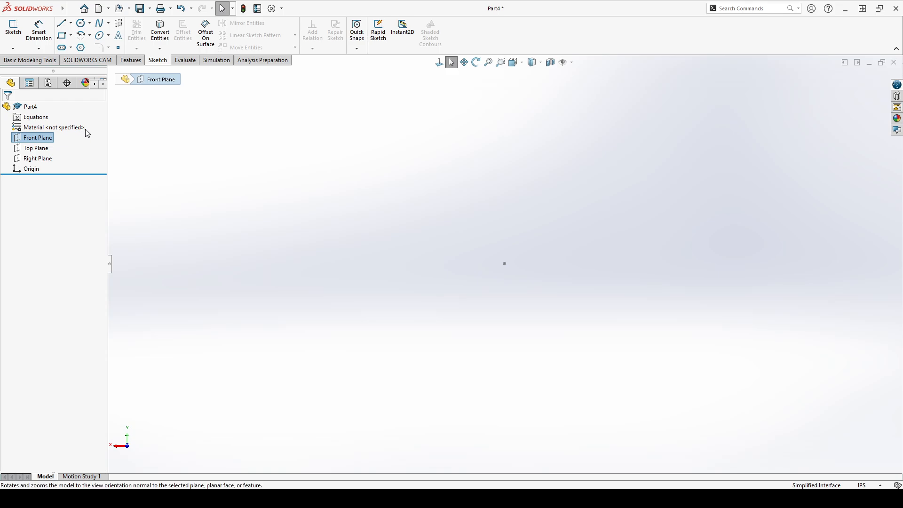
click(13, 29)
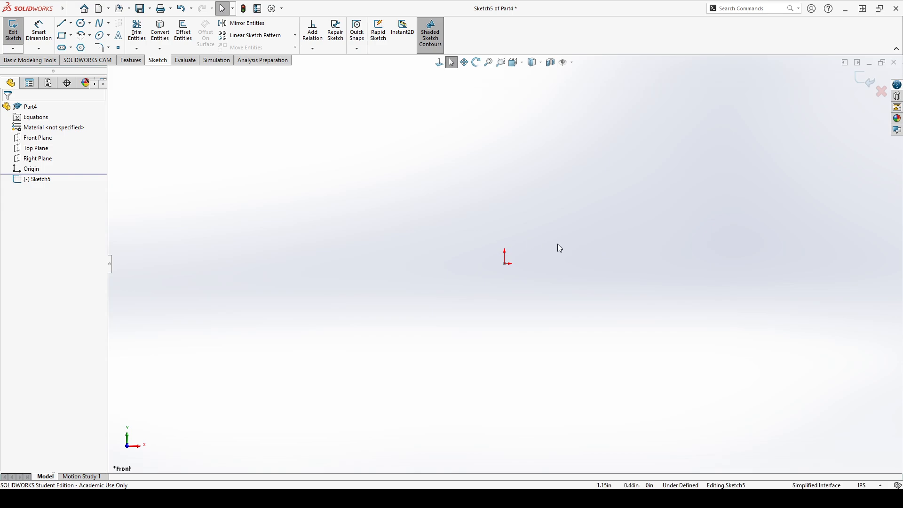
click(82, 23)
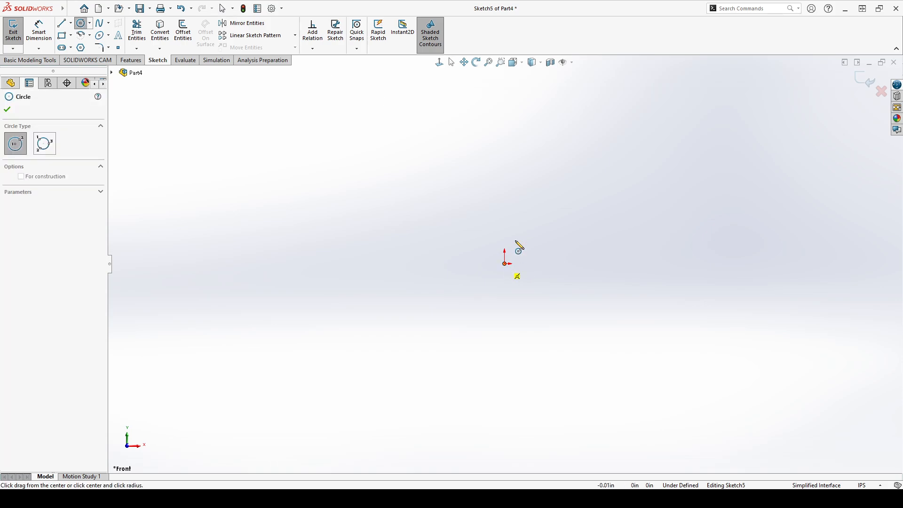
click(504, 263)
click(590, 175)
key(Escape)
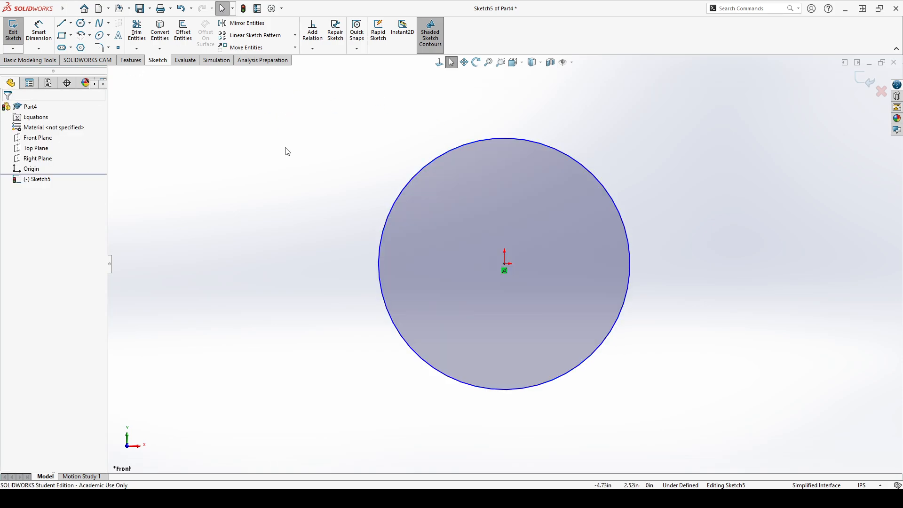
Dimension the circle's diameter to 0.45 in and exit the sketch
click(39, 31)
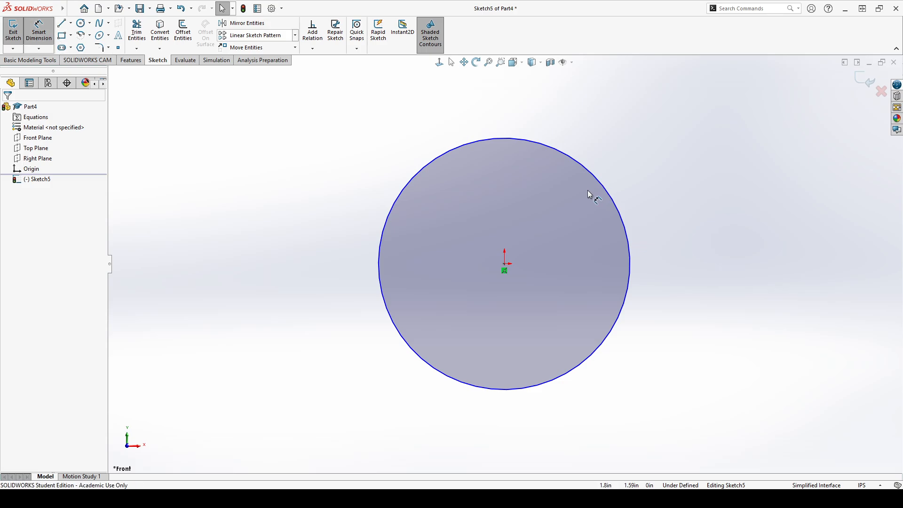
click(599, 187)
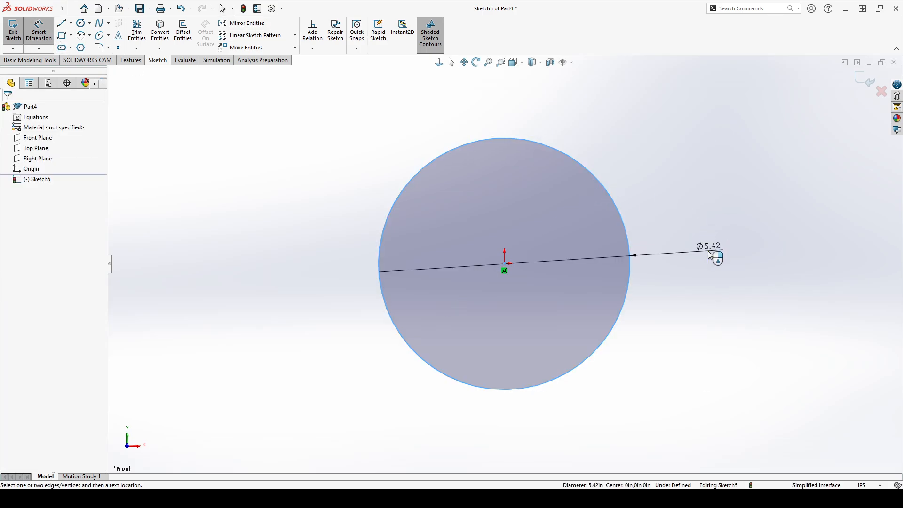
click(707, 250)
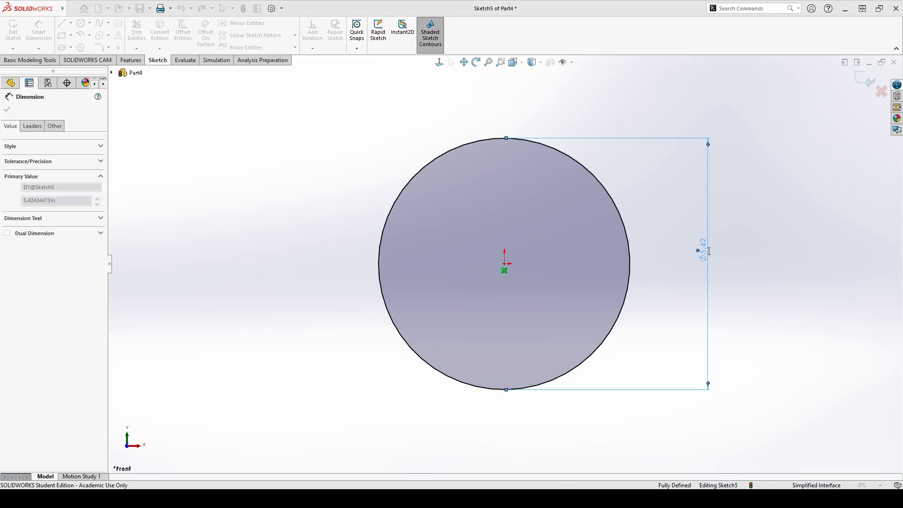
text(0.45)
key(Return)
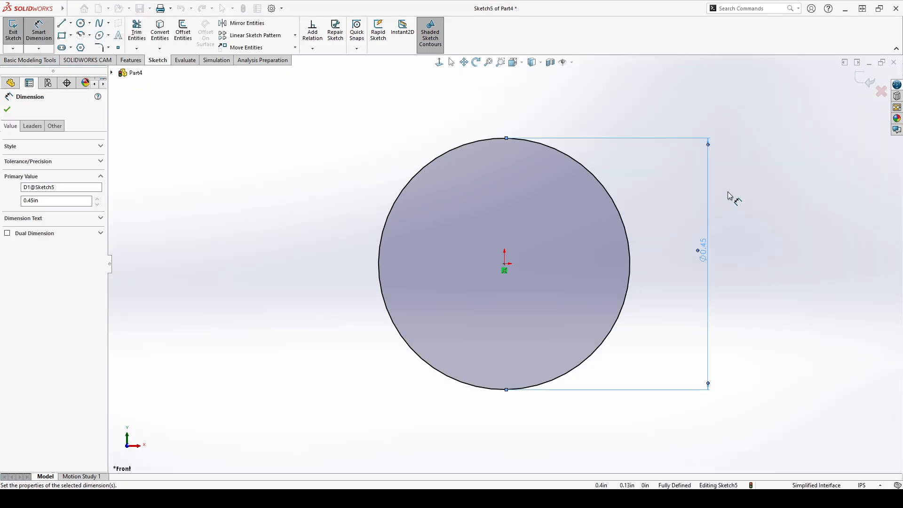
click(651, 177)
key(Escape)
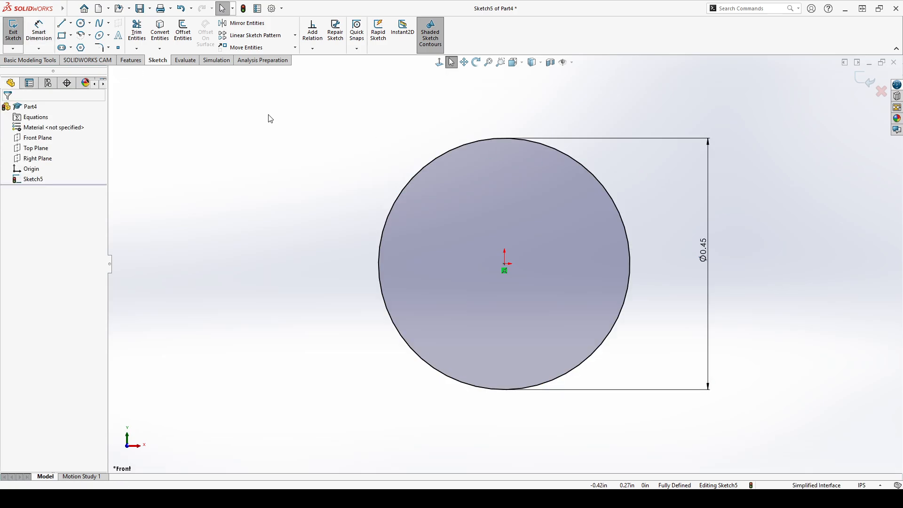
click(18, 32)
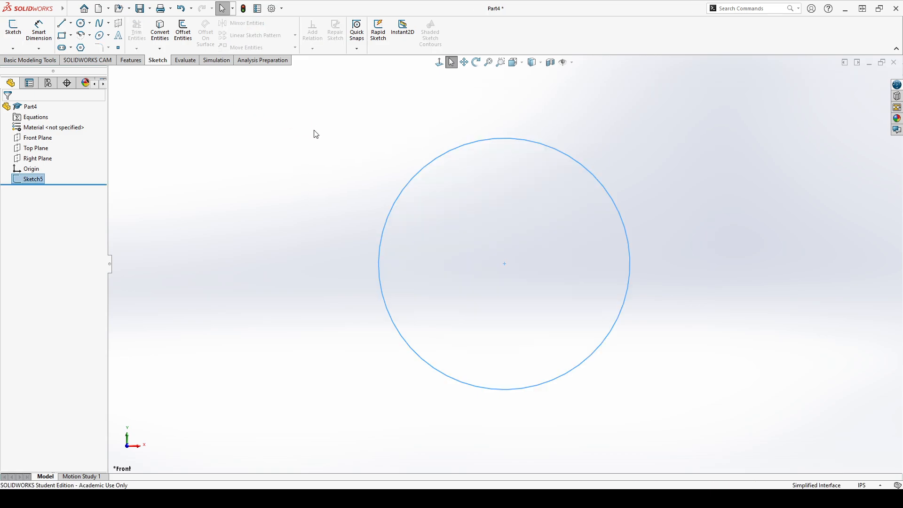
Extrude the circle sketch as a blind boss 0.45 in deep, with the direction reversed
double_click(34, 179)
click(211, 142)
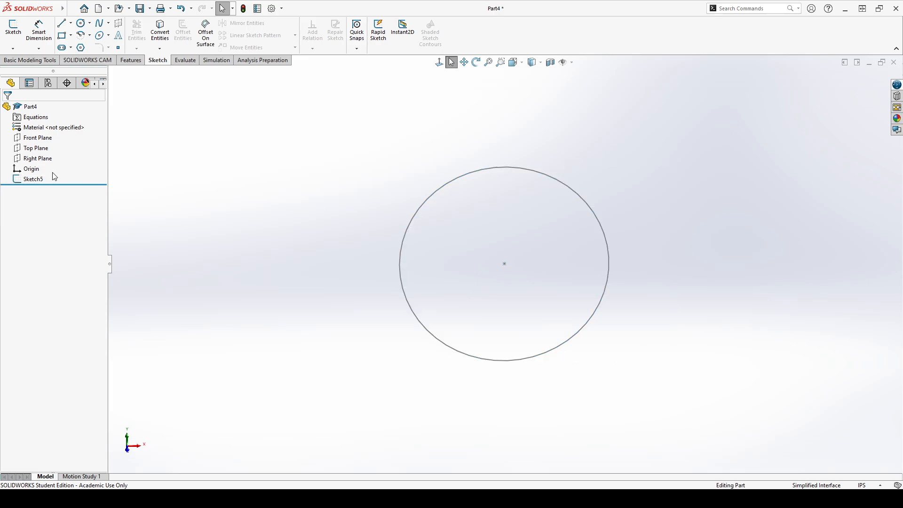
click(33, 180)
click(141, 63)
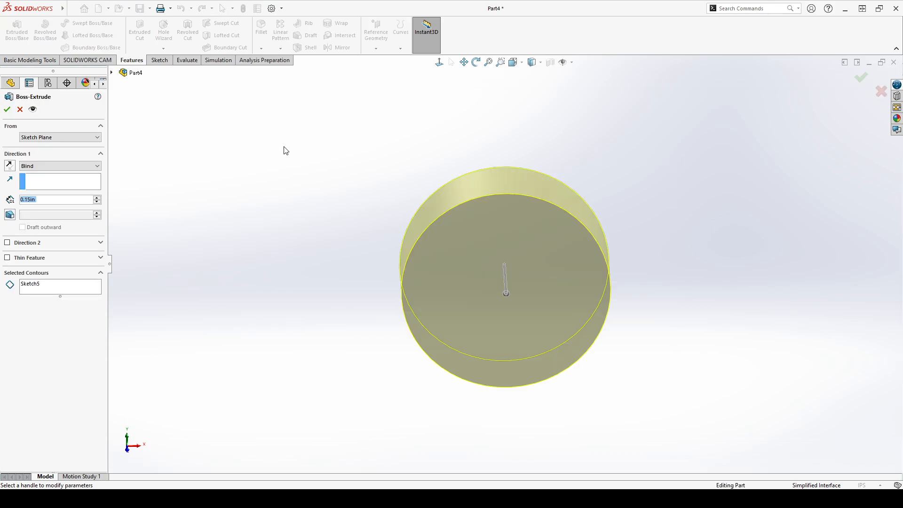
middle_drag(316, 151, 231, 187)
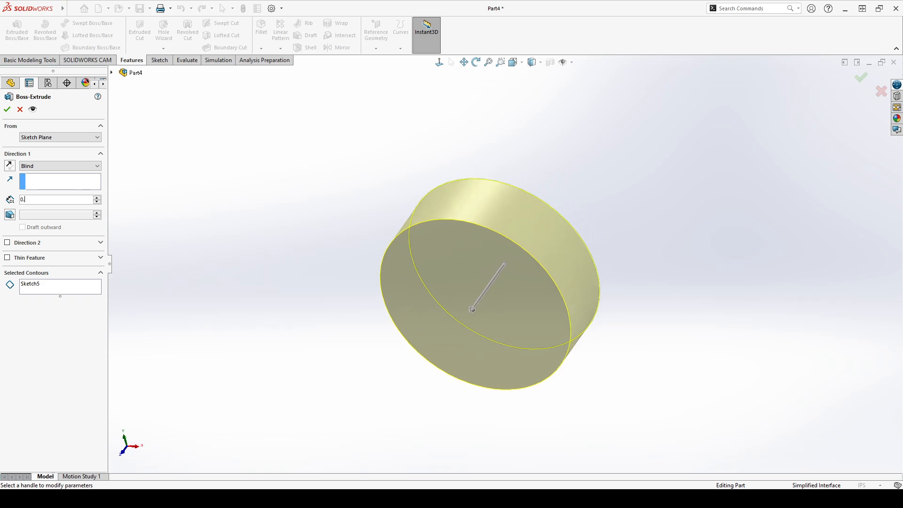
key(Return)
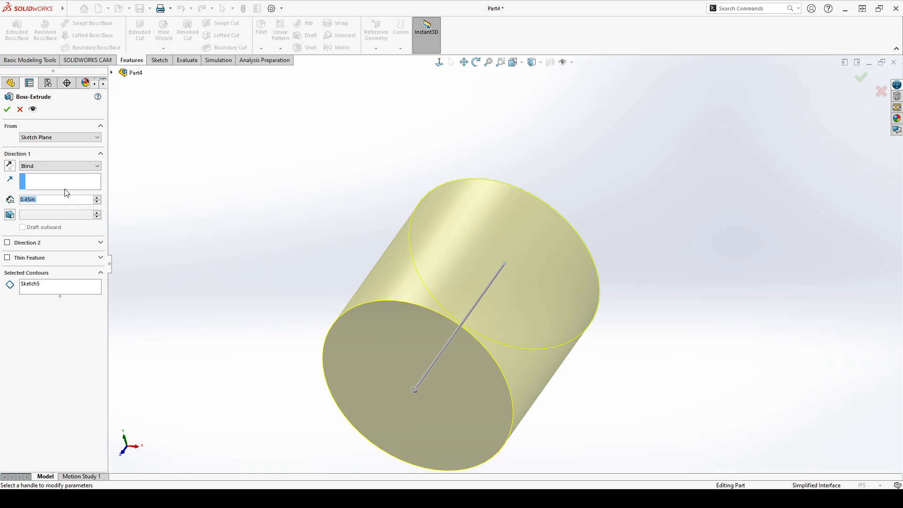
click(9, 166)
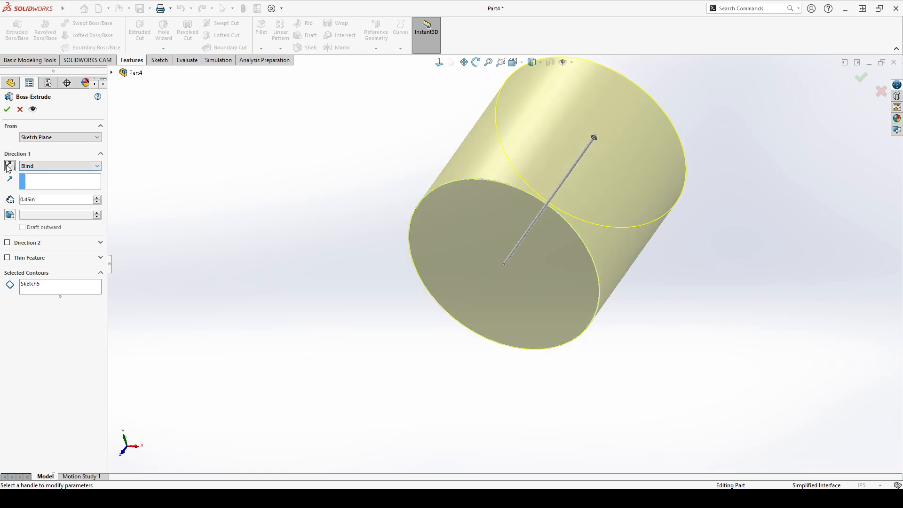
click(7, 110)
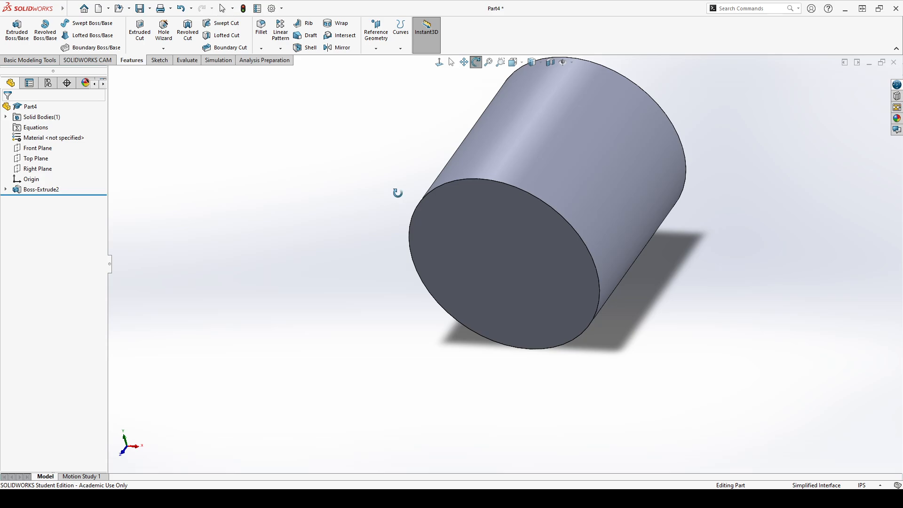
Start a new sketch on the cylinder's flat end face that lies on the Front Plane
middle_drag(398, 192, 431, 193)
scroll(452, 188, up, 3)
mouse_move(511, 165)
middle_down()
mouse_move(554, 167)
mouse_move(529, 185)
mouse_move(520, 228)
middle_up()
click(537, 236)
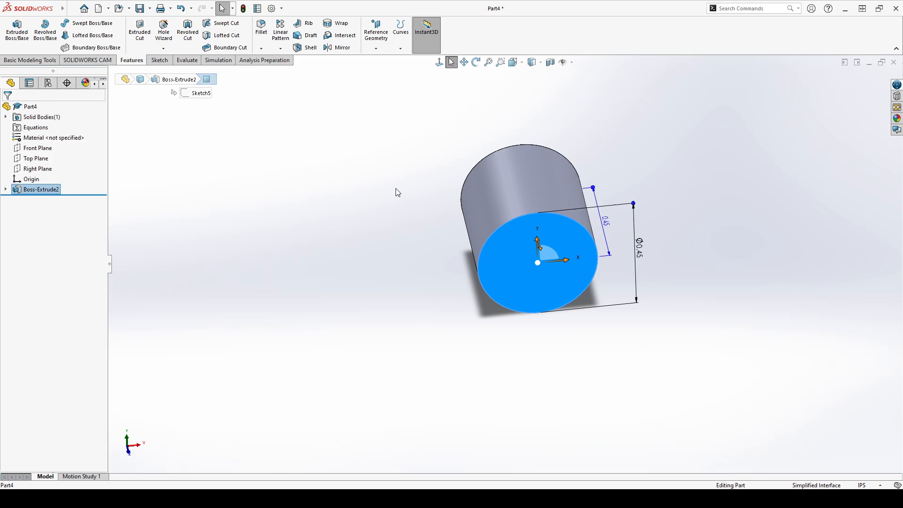
click(159, 59)
click(19, 26)
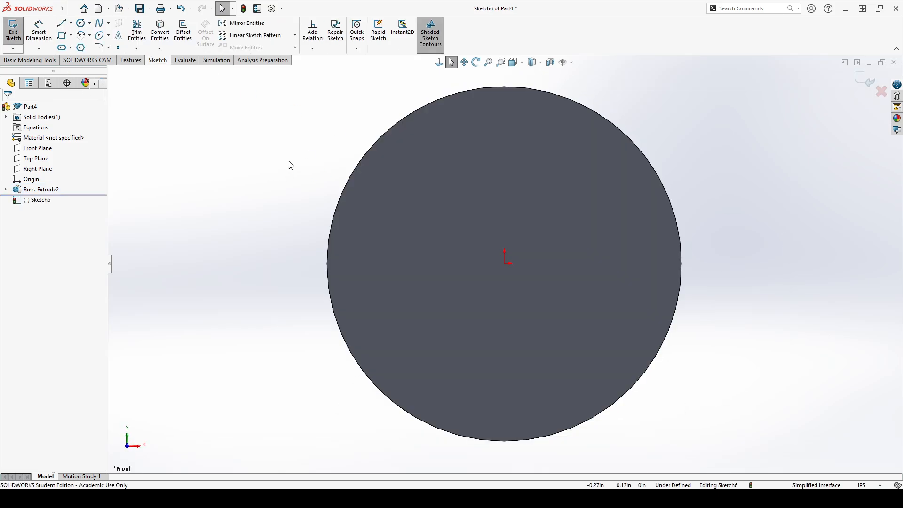
click(41, 150)
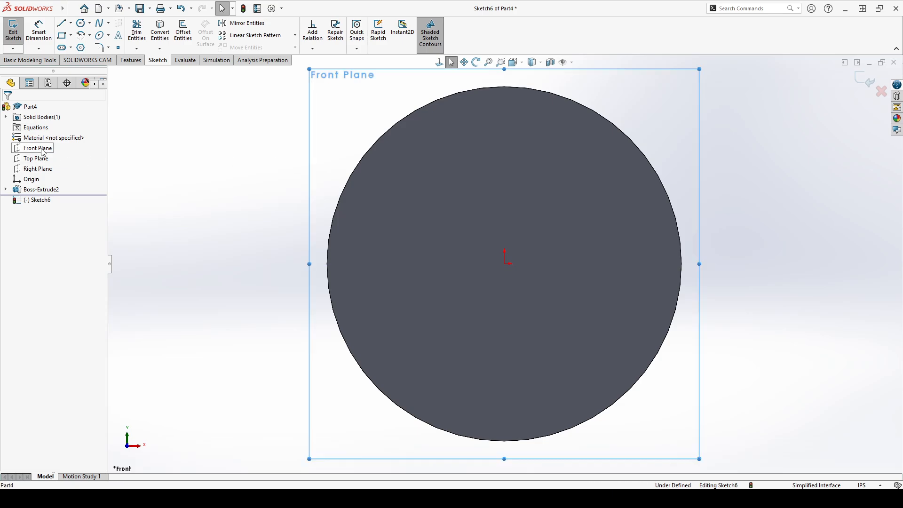
middle_drag(197, 165, 237, 204)
click(248, 181)
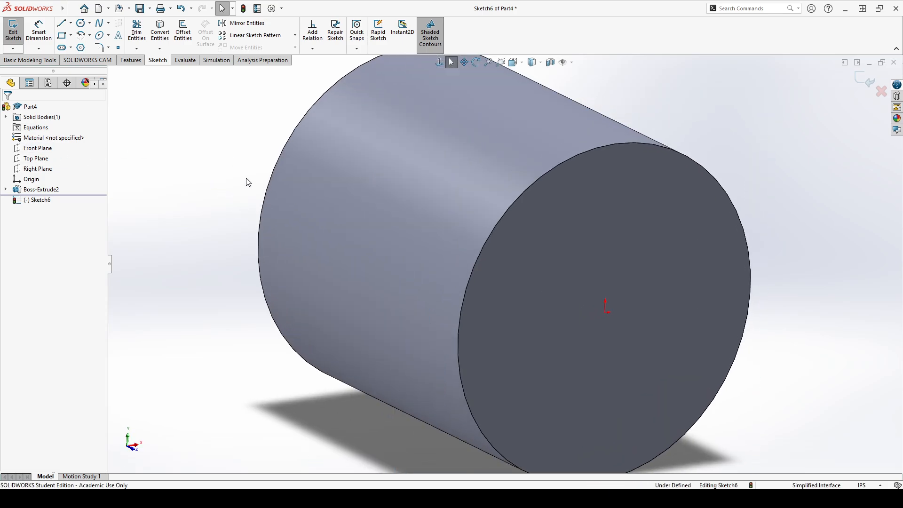
key(ctrl+1)
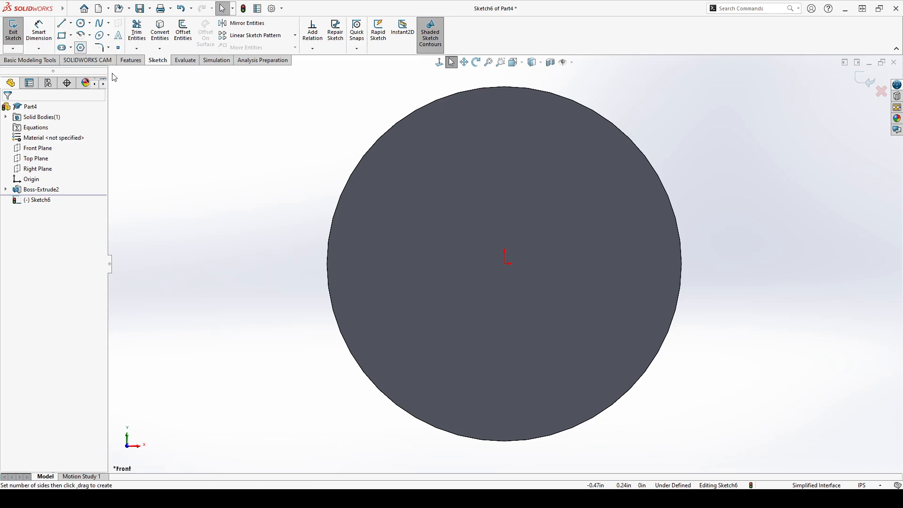
Sketch a six-sided inscribed-circle polygon about 0.22 in across flats, centred on the origin, and make its upper side horizontal
click(81, 49)
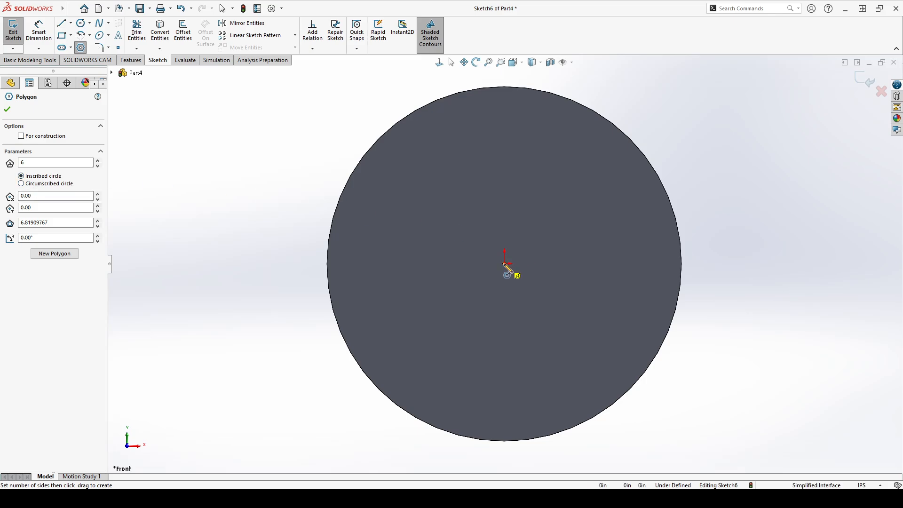
mouse_move(504, 264)
mouse_down()
mouse_move(574, 207)
mouse_move(583, 187)
mouse_move(562, 181)
mouse_up()
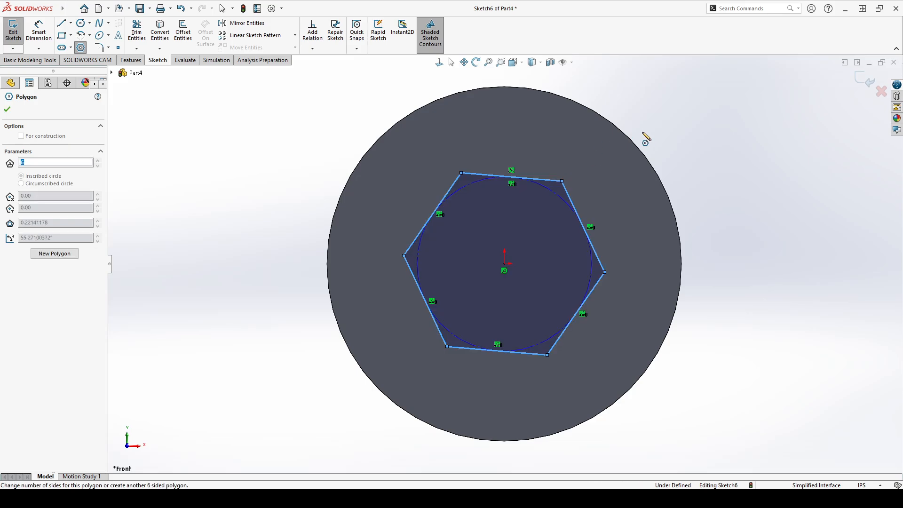
key(Escape)
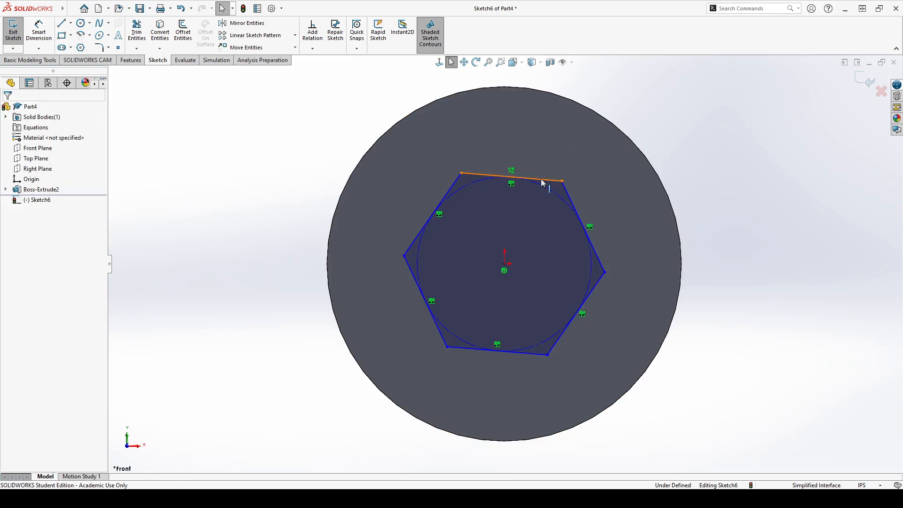
click(541, 183)
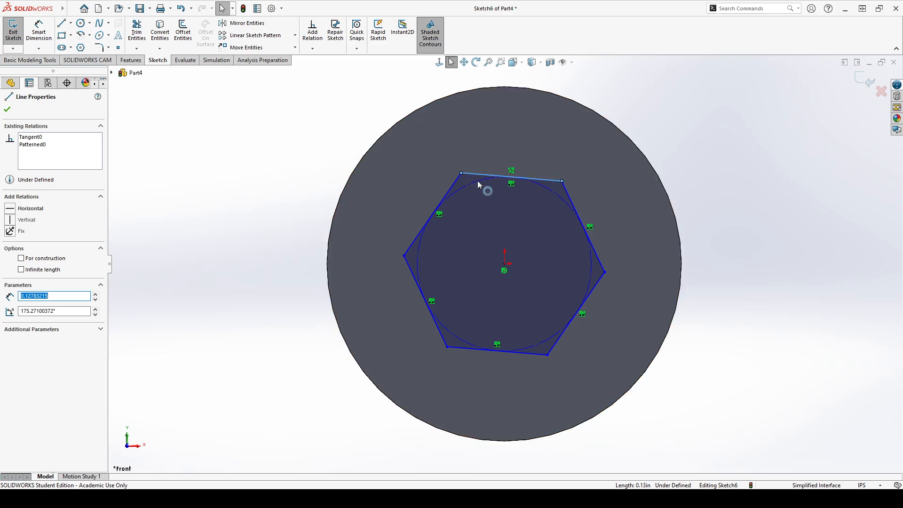
click(13, 213)
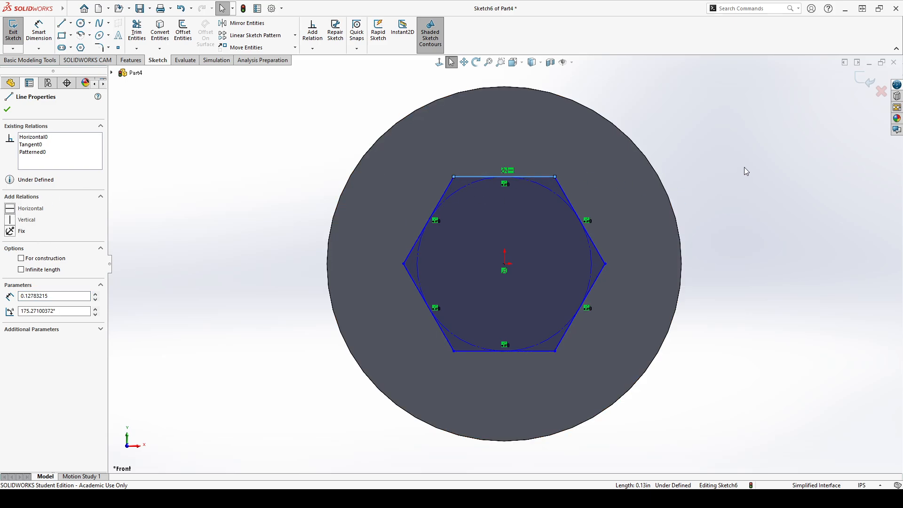
click(728, 185)
Dimension the hexagon's distance between its upper and lower sides to 0.25 in and exit the sketch
click(40, 35)
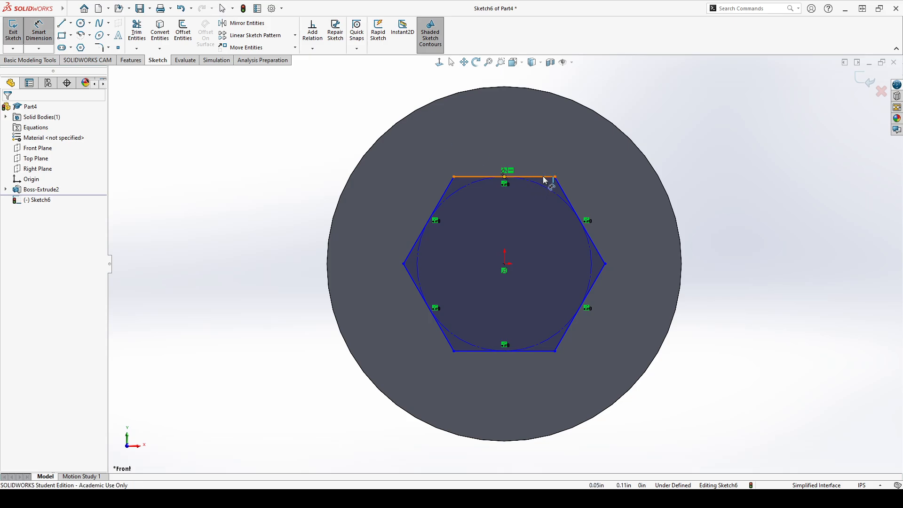
click(544, 179)
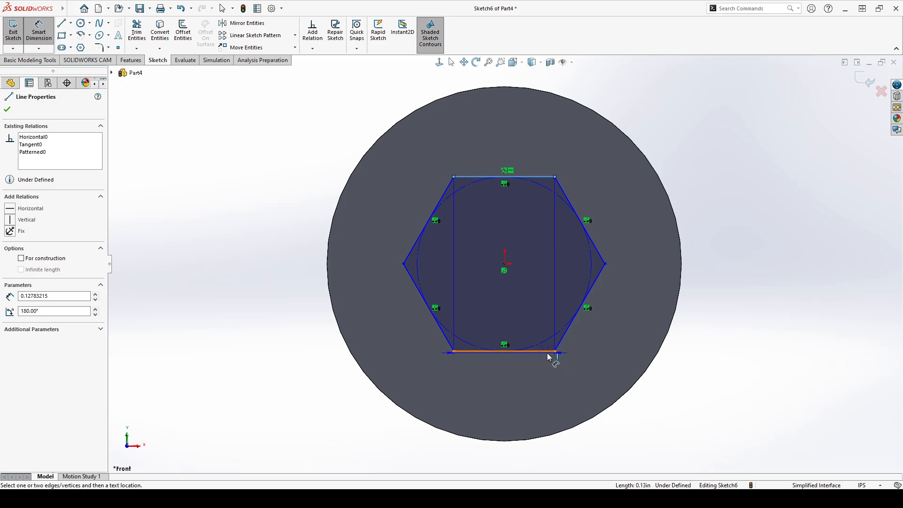
click(546, 352)
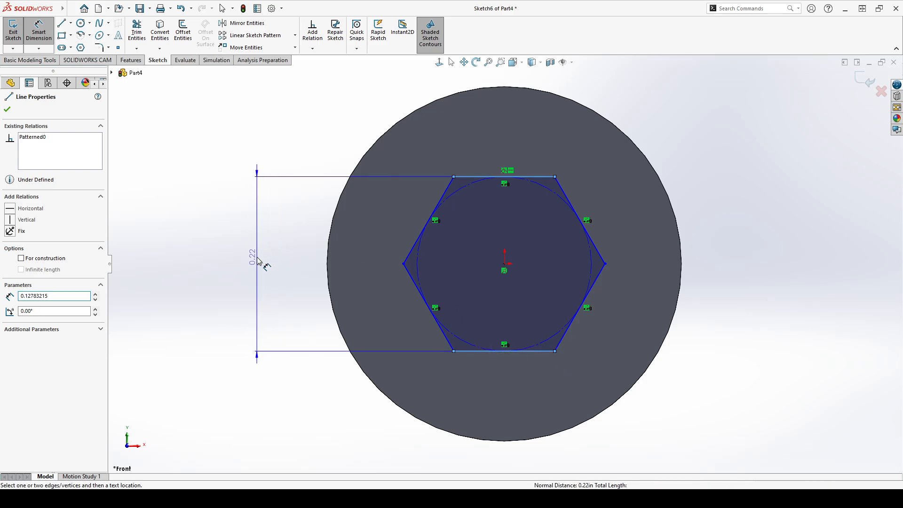
click(259, 257)
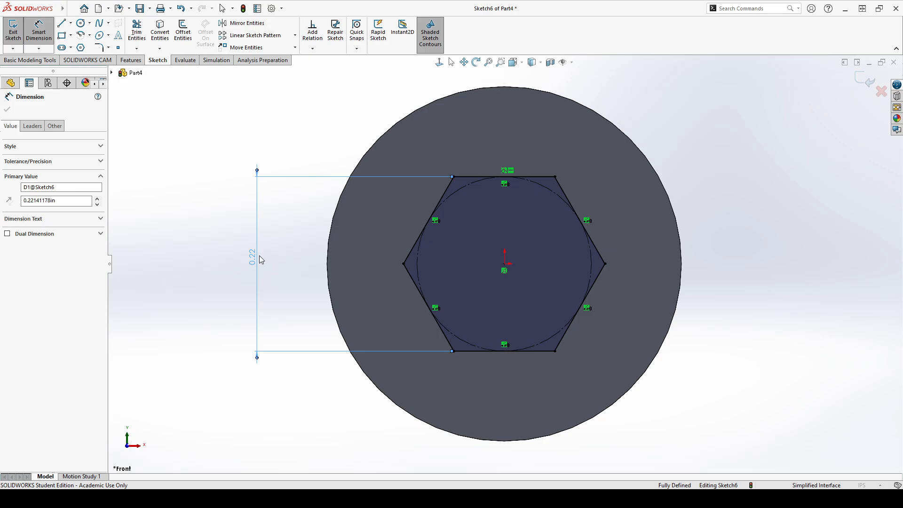
text(.25)
key(Return)
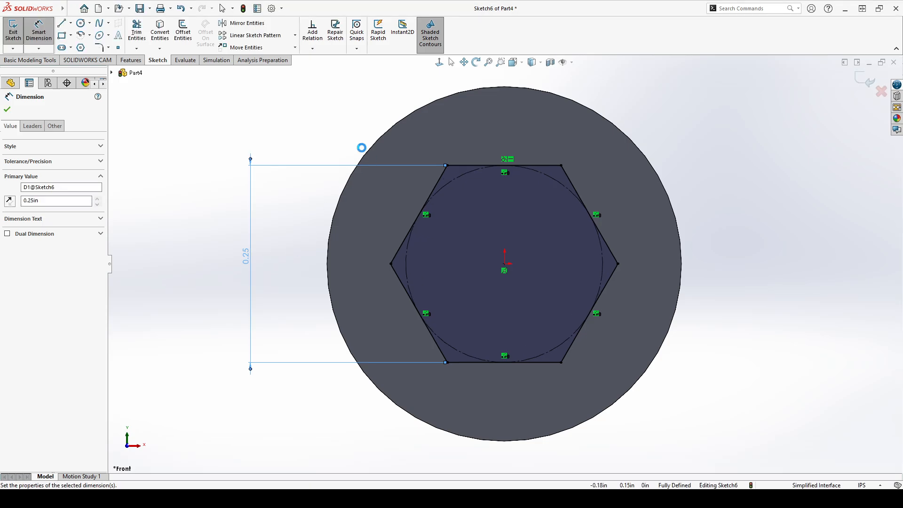
key(Escape)
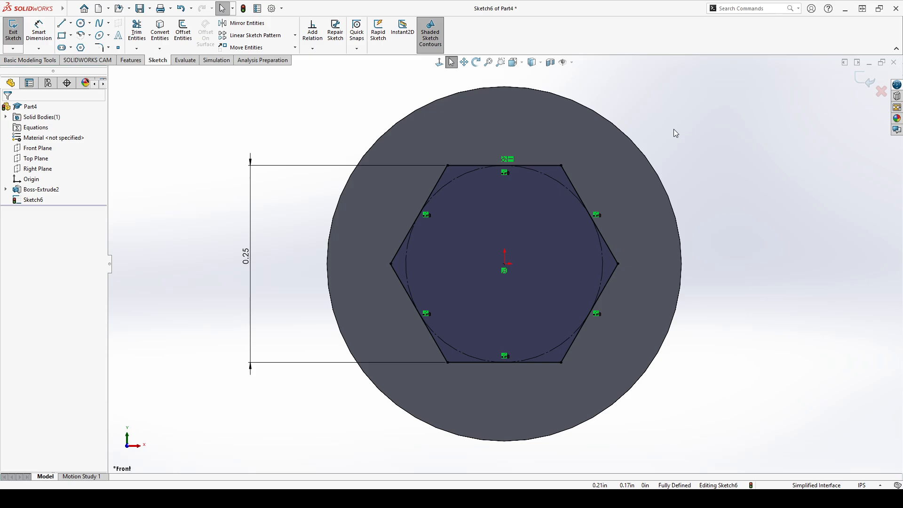
click(14, 31)
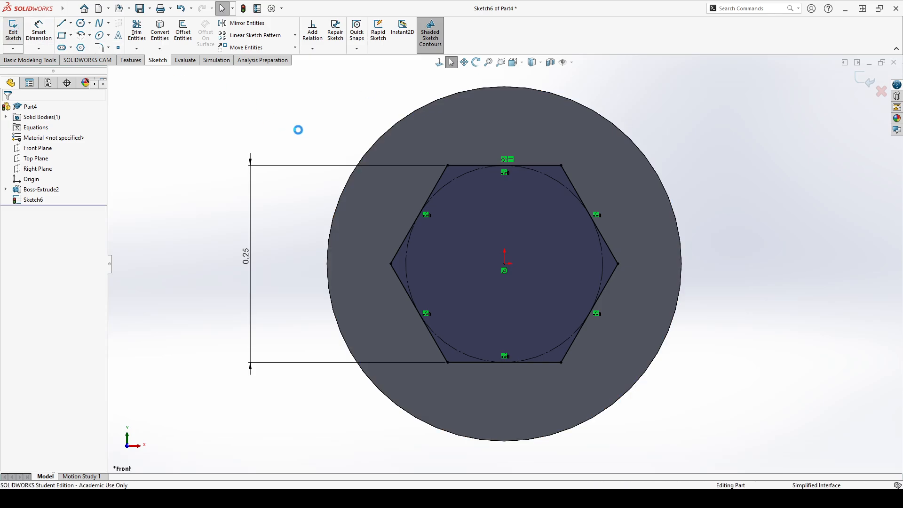
Start an extruded cut from the hexagon sketch and set its end condition to Offset From Surface
click(336, 121)
middle_drag(356, 123, 362, 159)
click(33, 199)
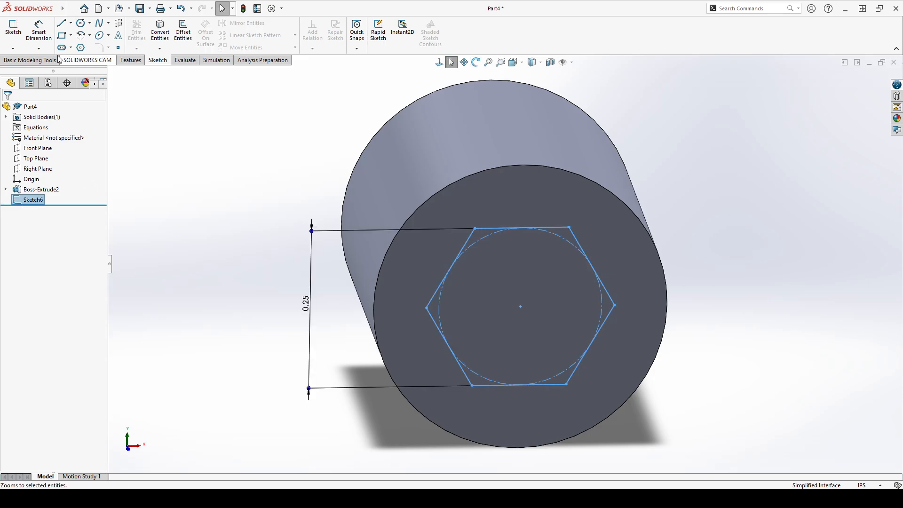
click(132, 61)
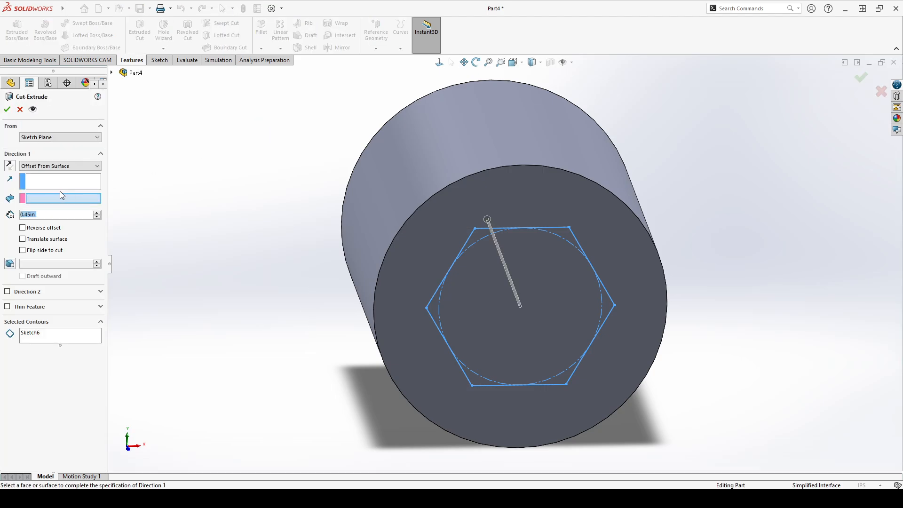
middle_drag(300, 175, 357, 183)
scroll(288, 197, up, 2)
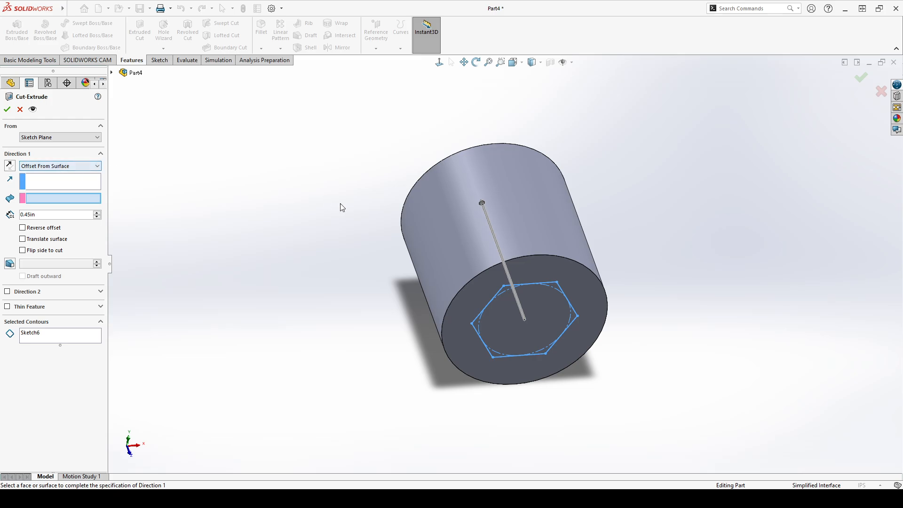
click(51, 176)
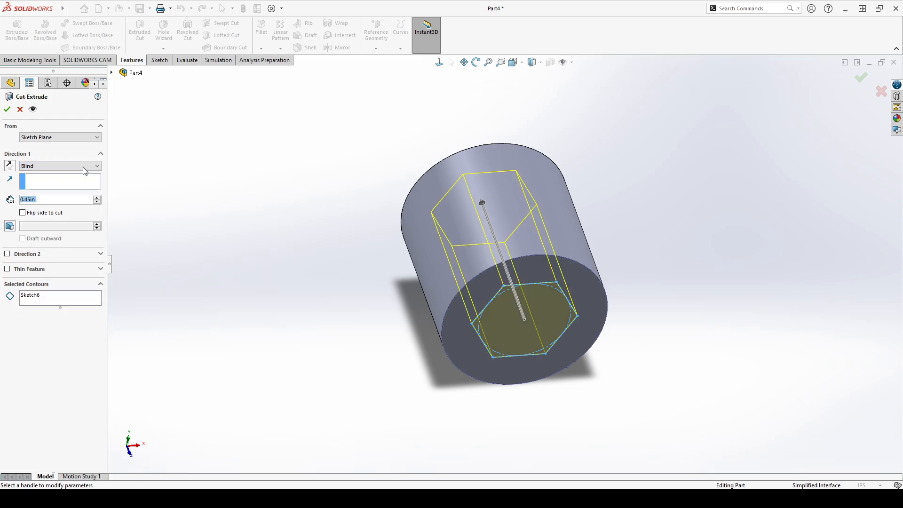
click(85, 164)
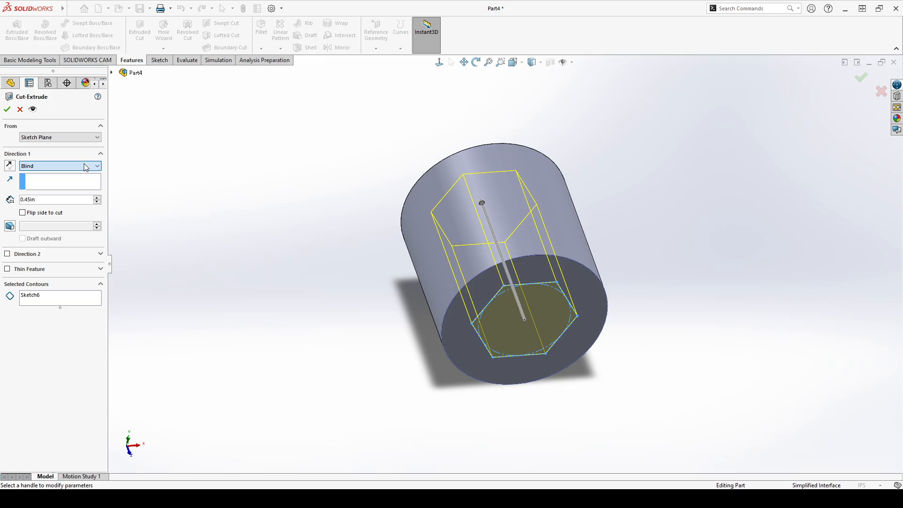
click(58, 214)
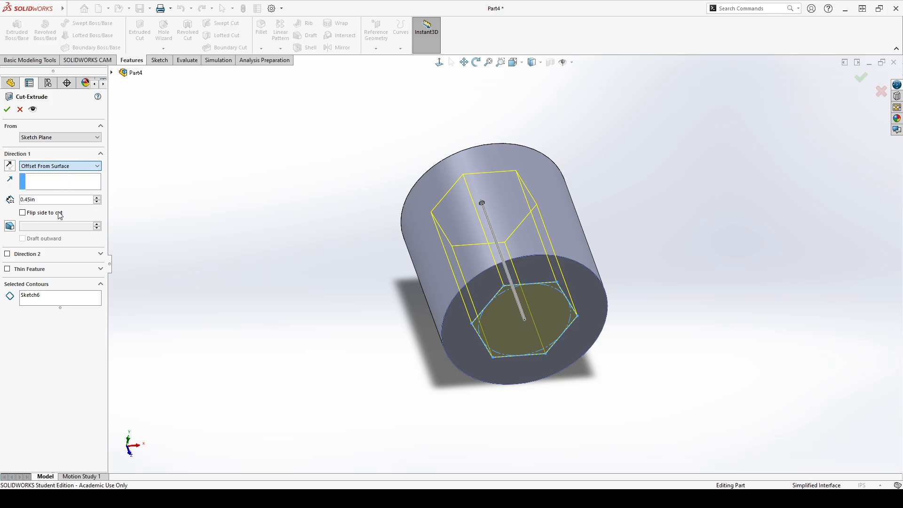
Pick the cylinder's flat end face opposite the hexagon as the reference surface for the cut's offset
middle_drag(297, 222, 371, 287)
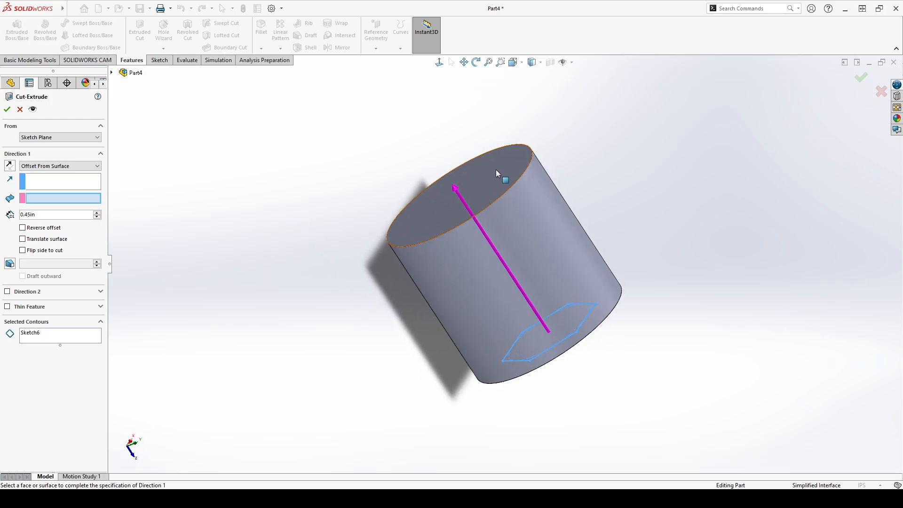
mouse_move(340, 242)
middle_down()
mouse_move(315, 206)
mouse_move(268, 210)
mouse_move(315, 198)
middle_up()
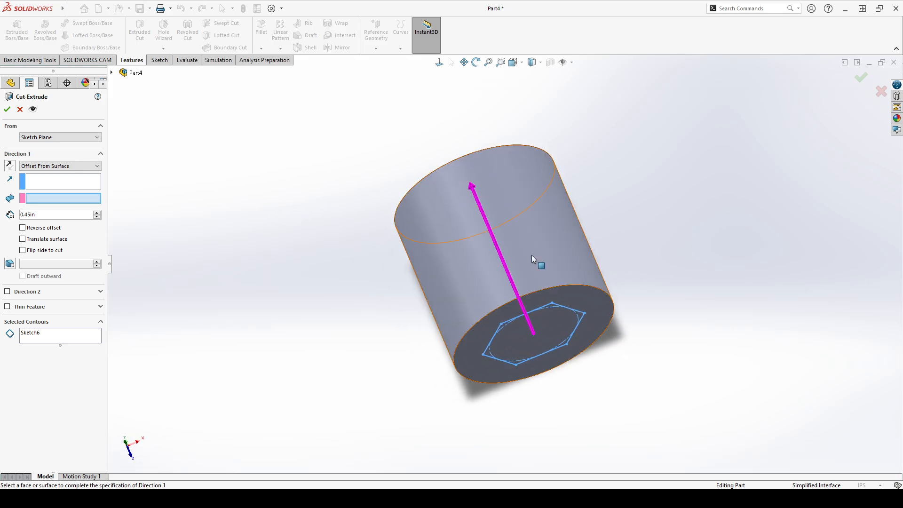
middle_drag(531, 256, 435, 258)
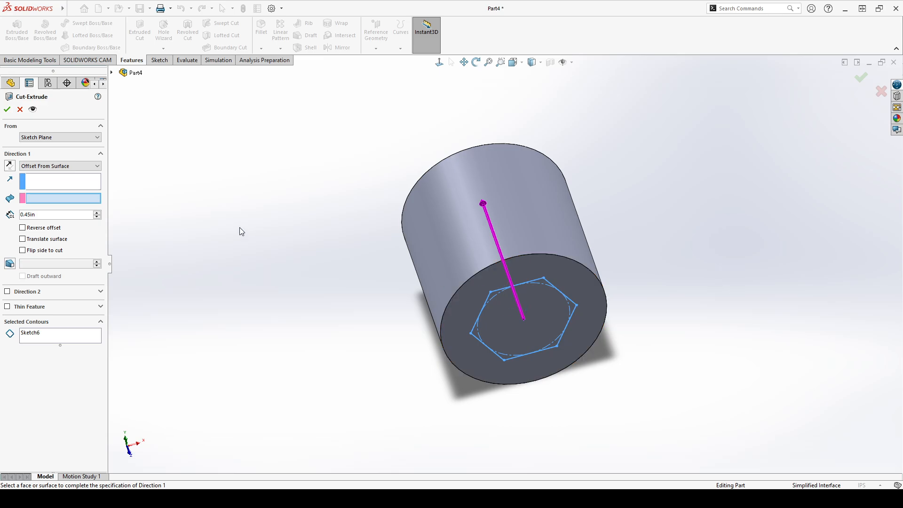
middle_drag(238, 227, 487, 160)
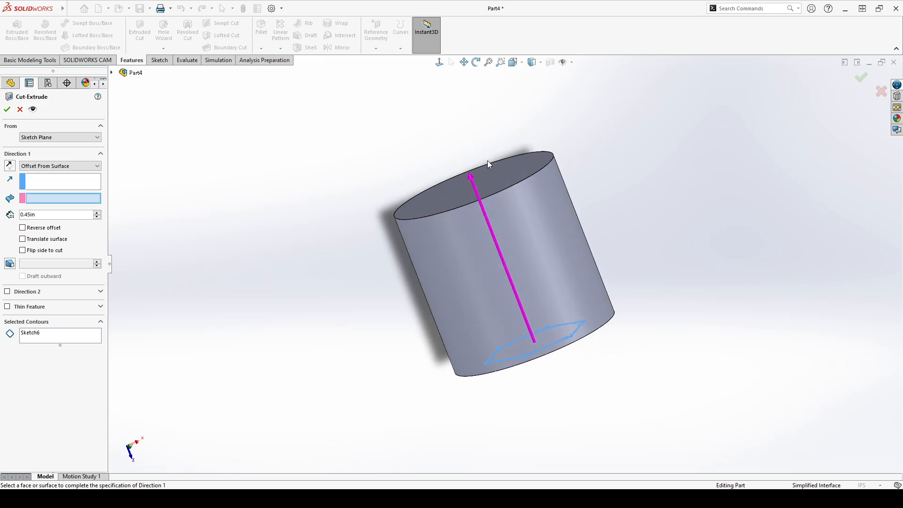
click(502, 173)
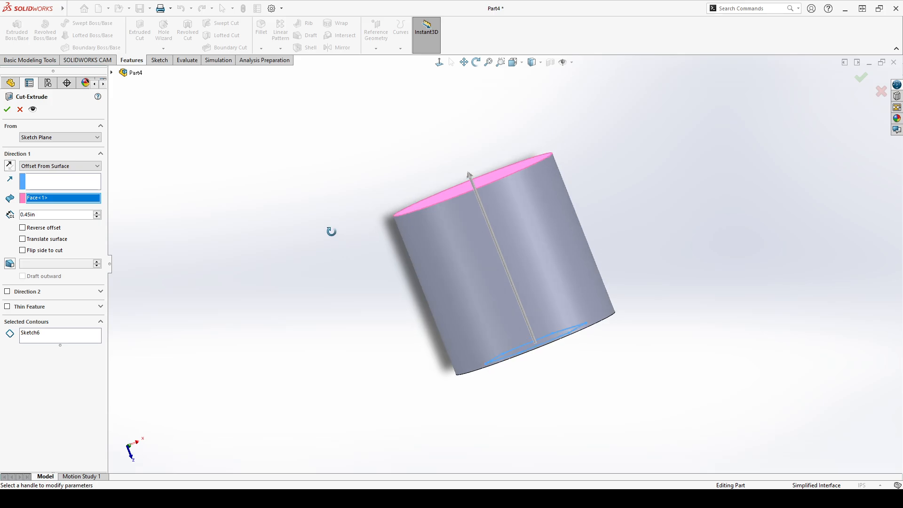
middle_drag(331, 232, 314, 163)
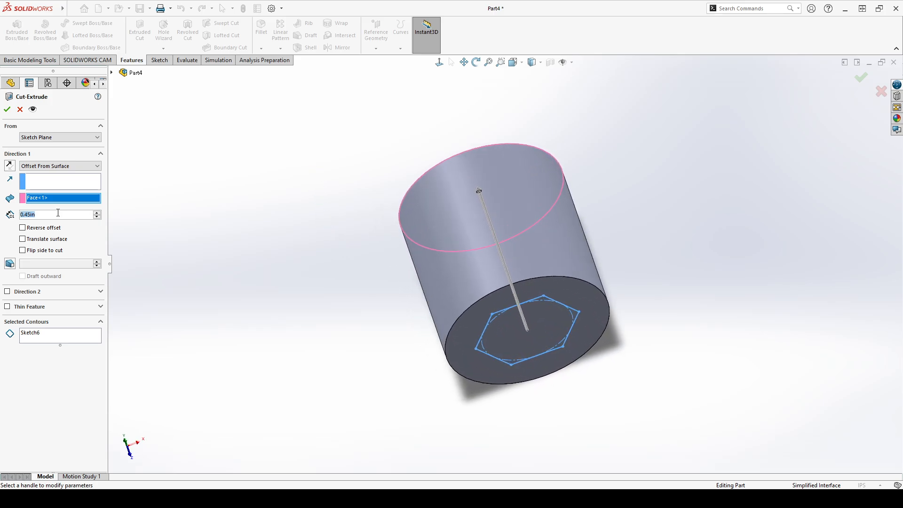
Set the cut's offset from the far end face to 0.15 in and complete the hexagonal cut
text(0.15)
key(Return)
middle_drag(301, 219, 413, 238)
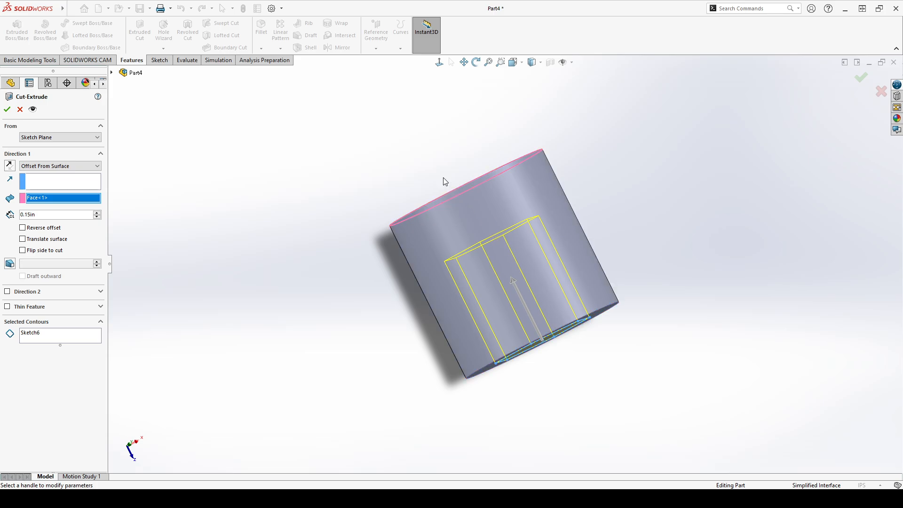
middle_drag(359, 262, 316, 188)
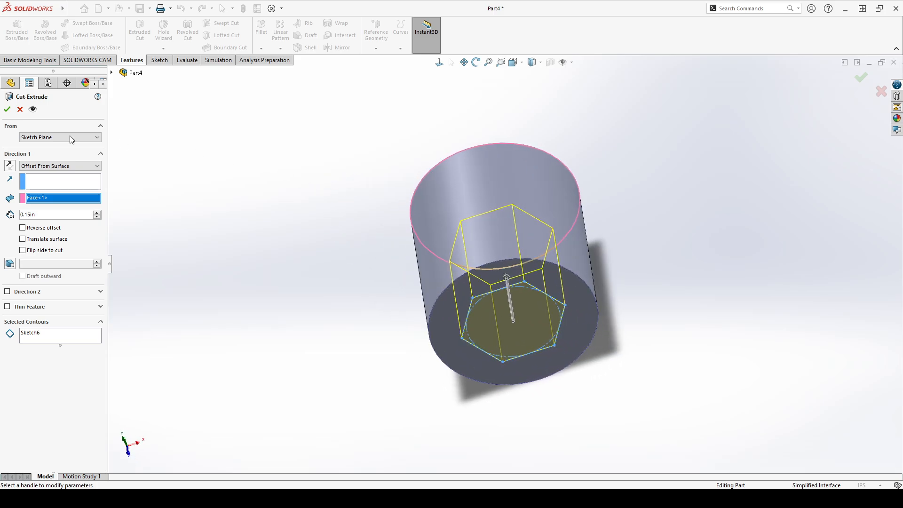
click(6, 106)
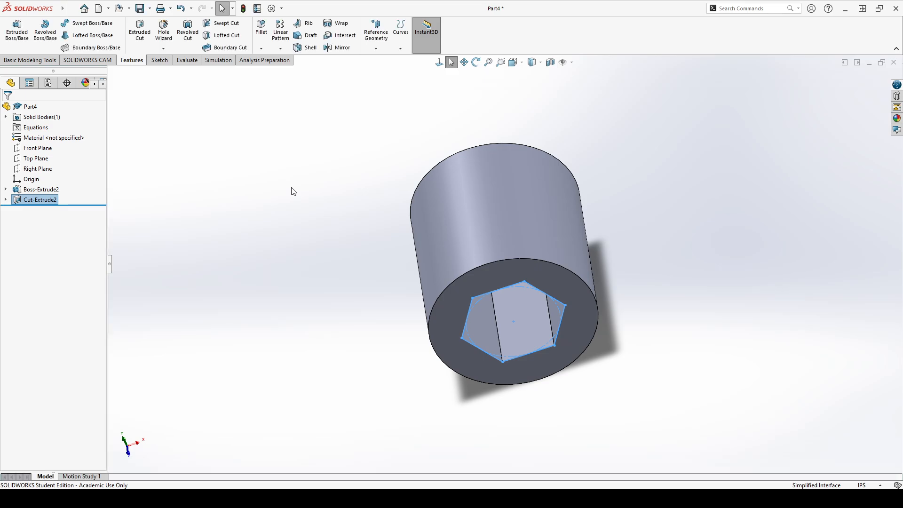
Start a new sketch on the cylinder's plain end face, opposite the hexagonal socket
middle_drag(280, 207, 281, 133)
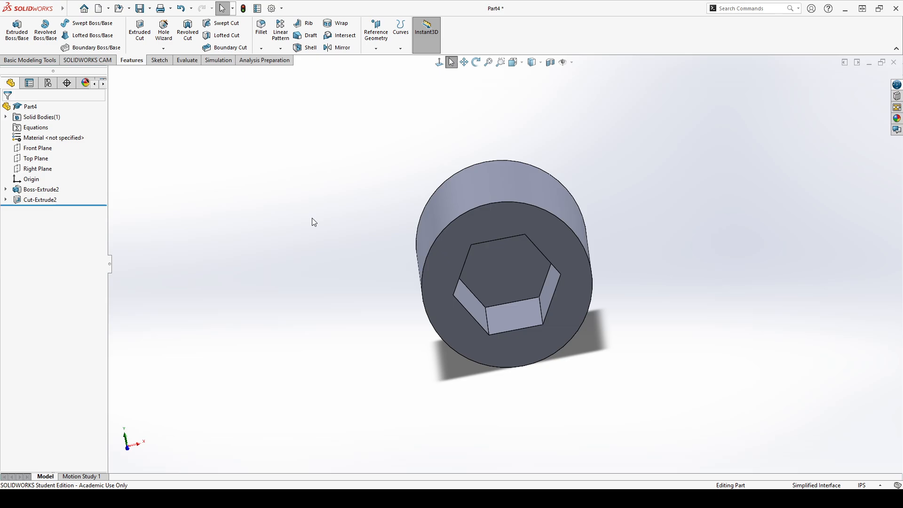
middle_drag(312, 218, 506, 289)
click(506, 288)
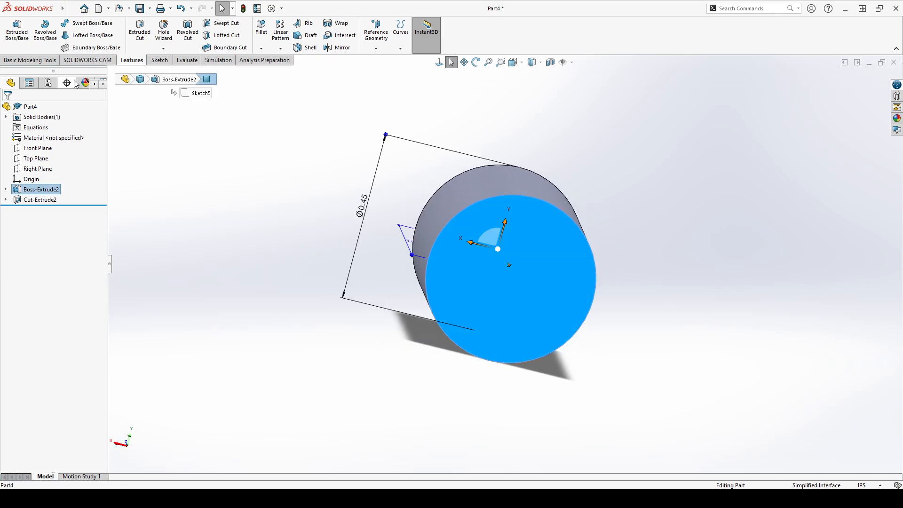
click(157, 60)
click(13, 28)
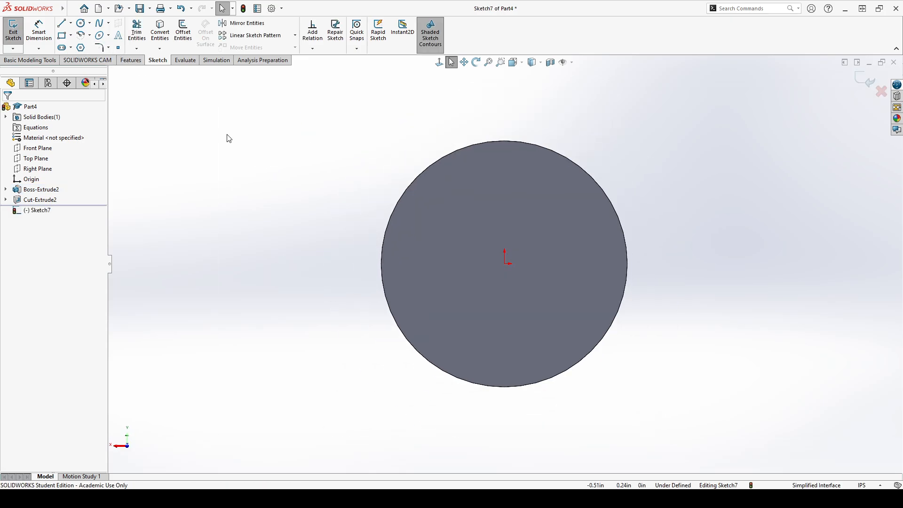
Sketch a horizontal construction line about 1.14 in long just below the origin and give it infinite length
click(62, 23)
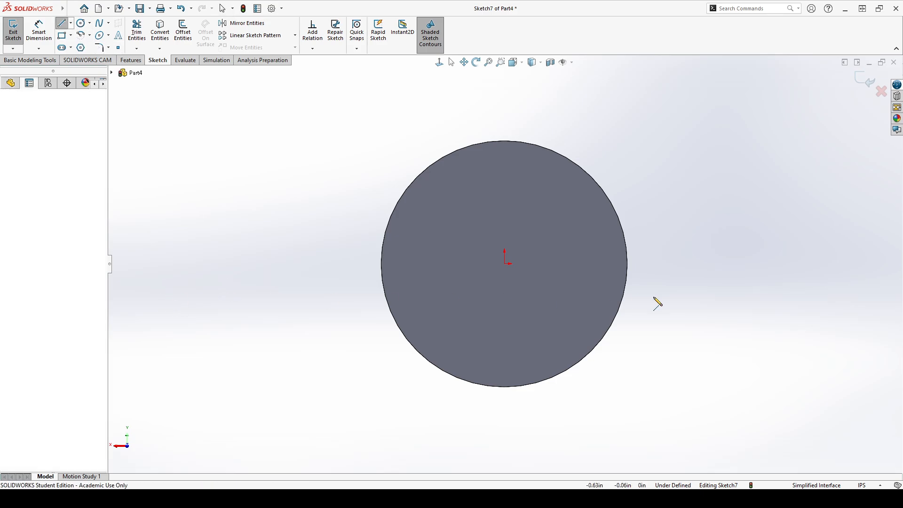
click(781, 297)
key(Escape)
click(315, 297)
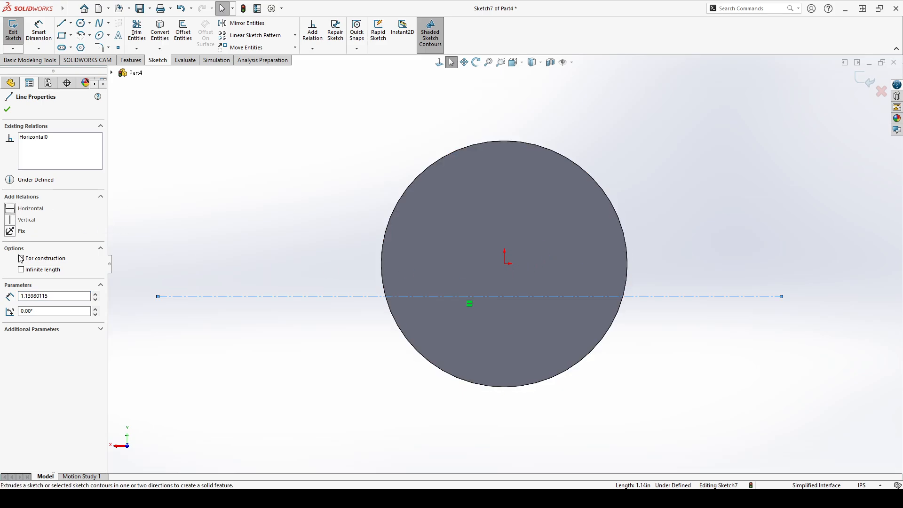
click(21, 269)
Make the horizontal construction line coincident with the origin
click(172, 215)
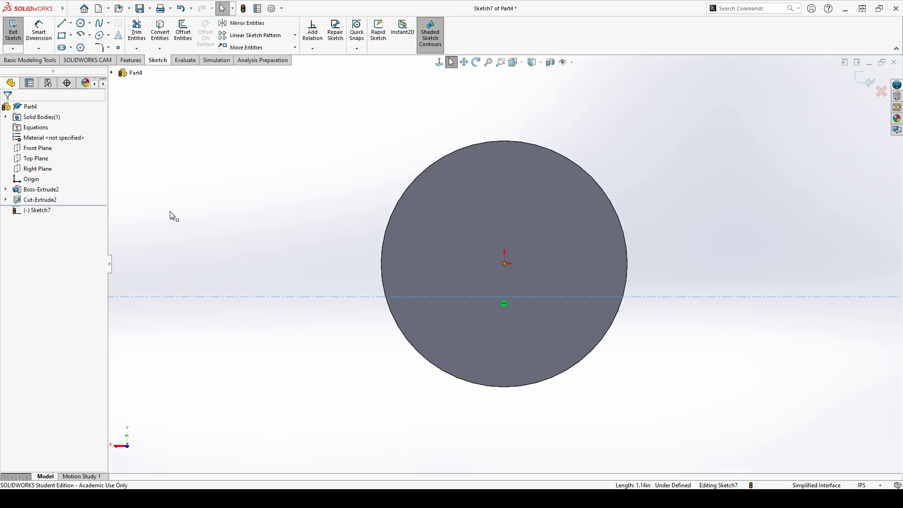
click(10, 261)
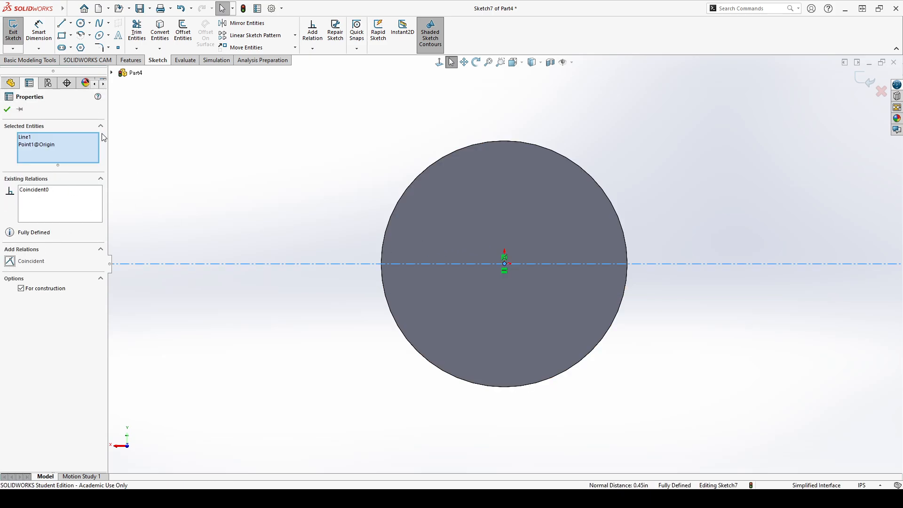
click(7, 110)
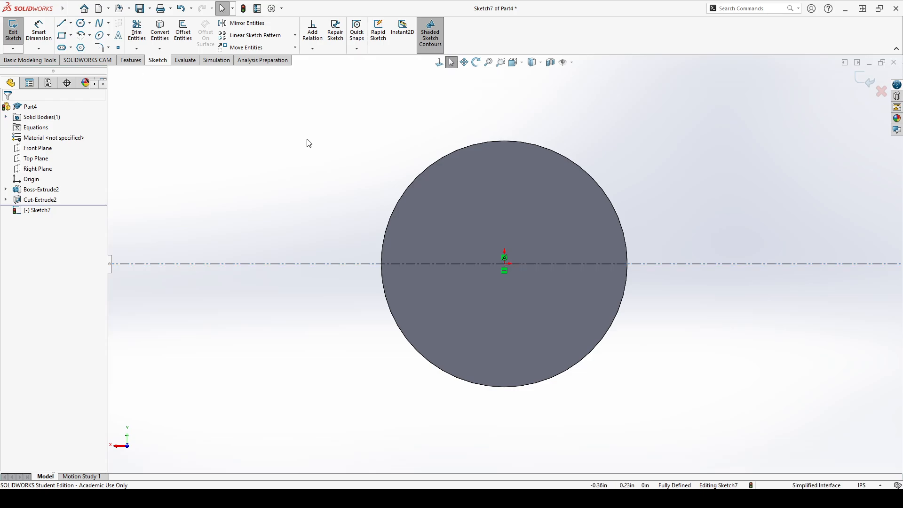
Sketch an ellipse centred on the origin, with a major radius of about 0.54 in along the construction line and a minor radius of about 0.26 in
click(103, 38)
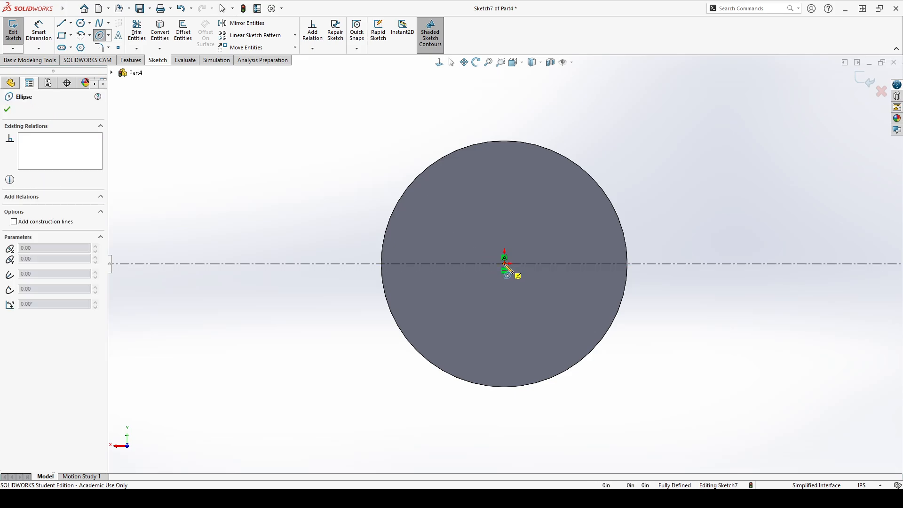
click(504, 264)
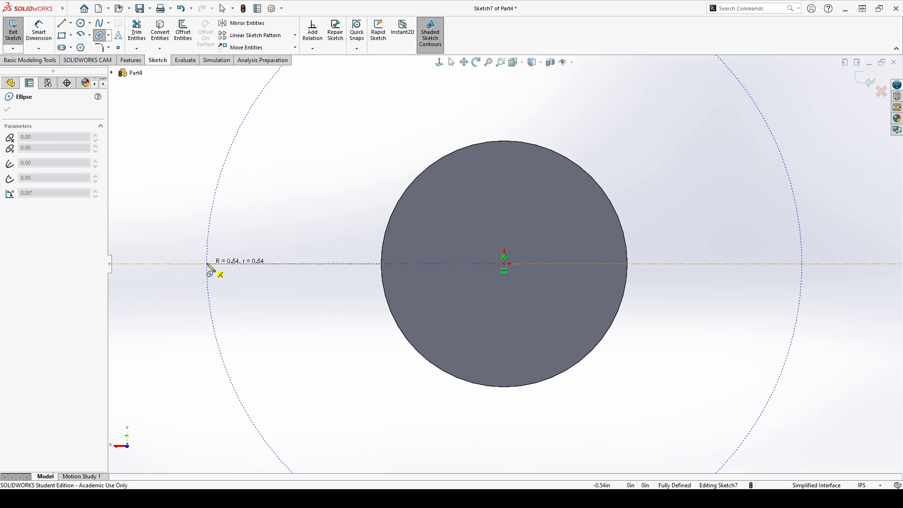
click(207, 264)
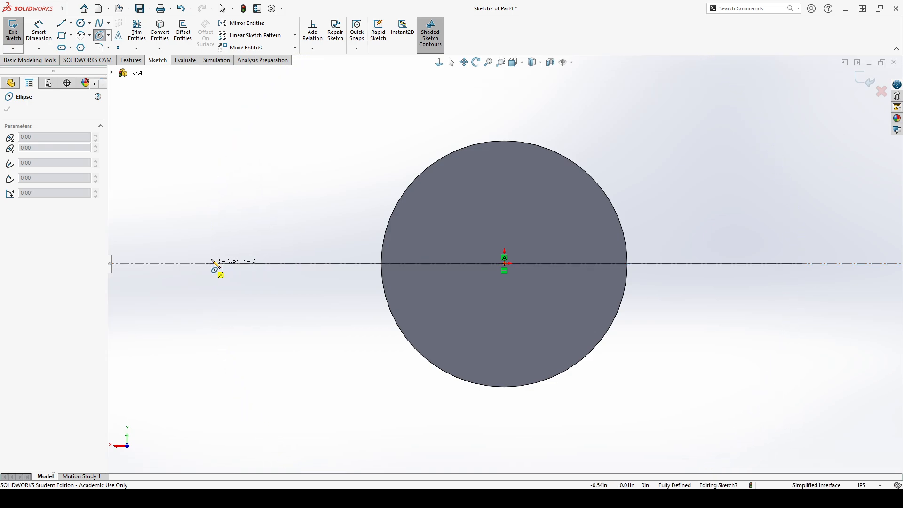
click(252, 125)
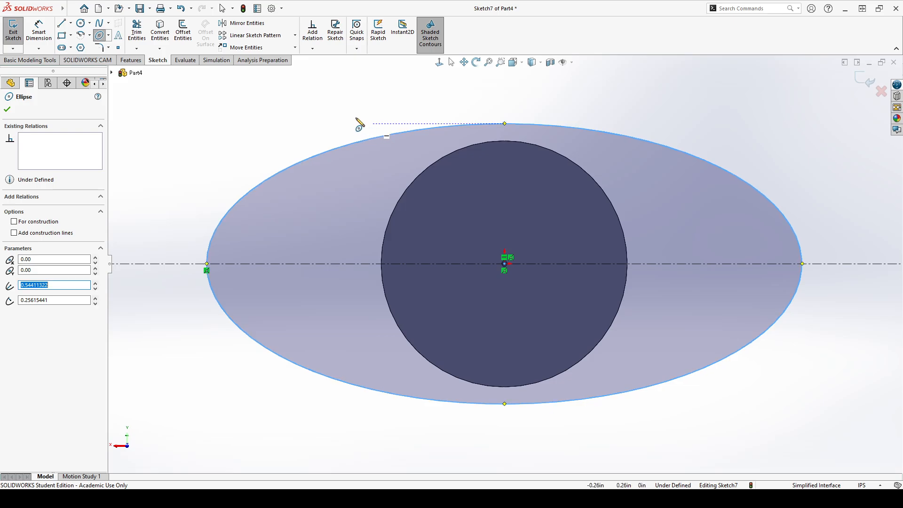
key(Escape)
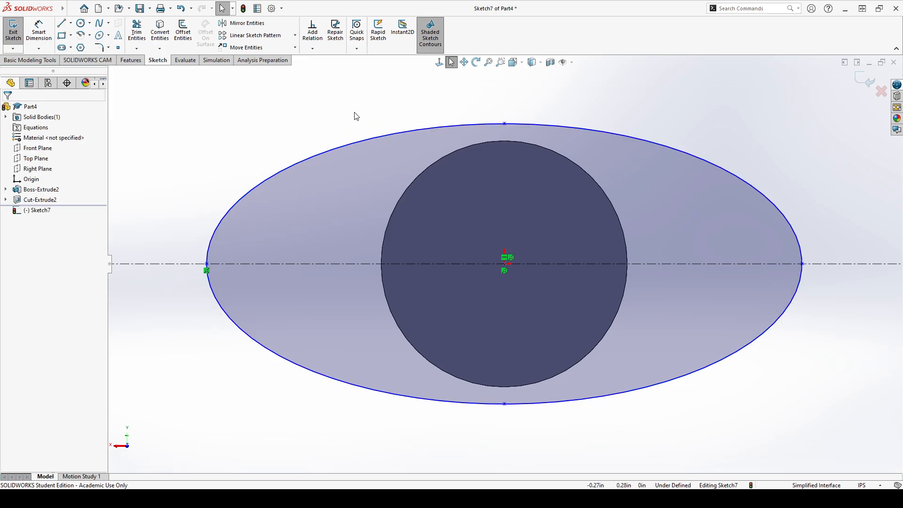
key(f)
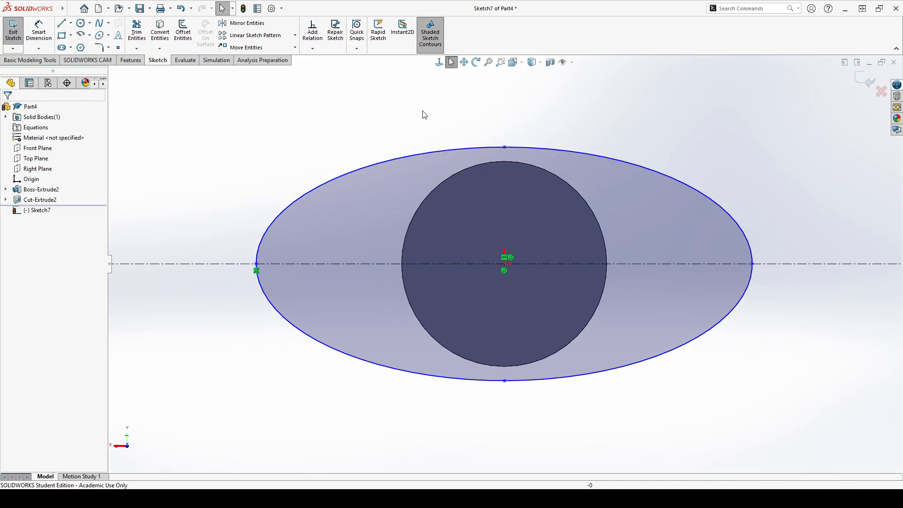
Dimension the ellipse's full width between its two end points on the construction line to 1.6 in
click(38, 33)
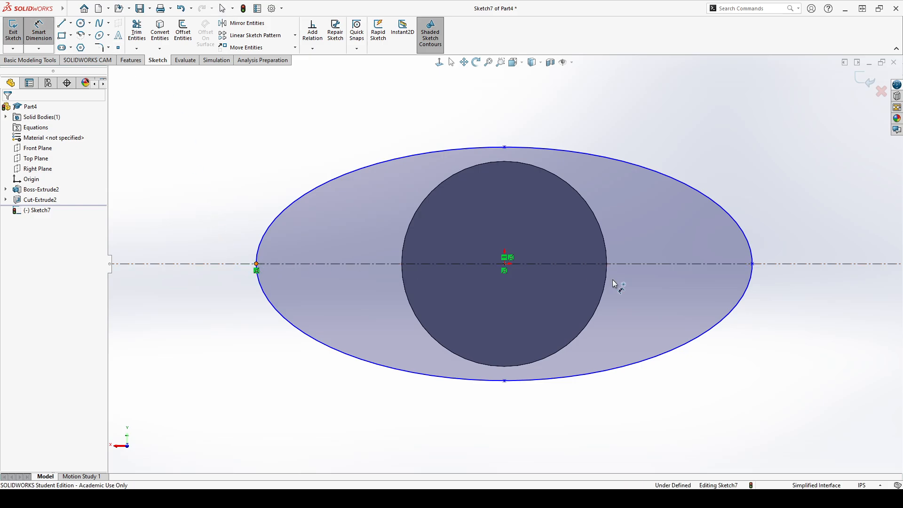
click(752, 265)
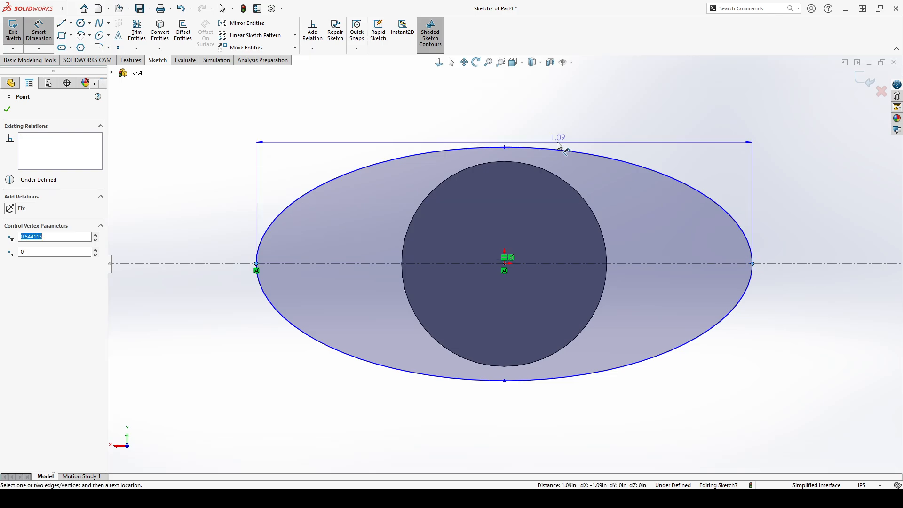
click(519, 104)
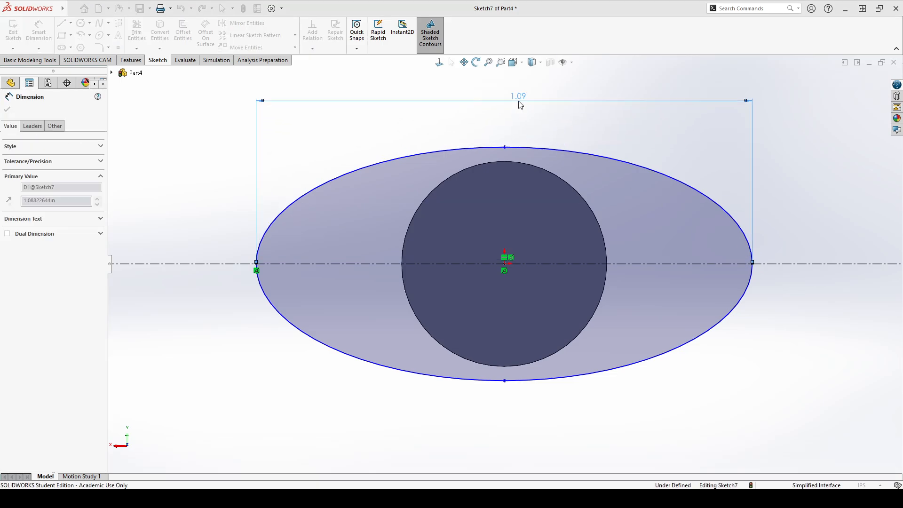
text(1.6)
key(Return)
key(Escape)
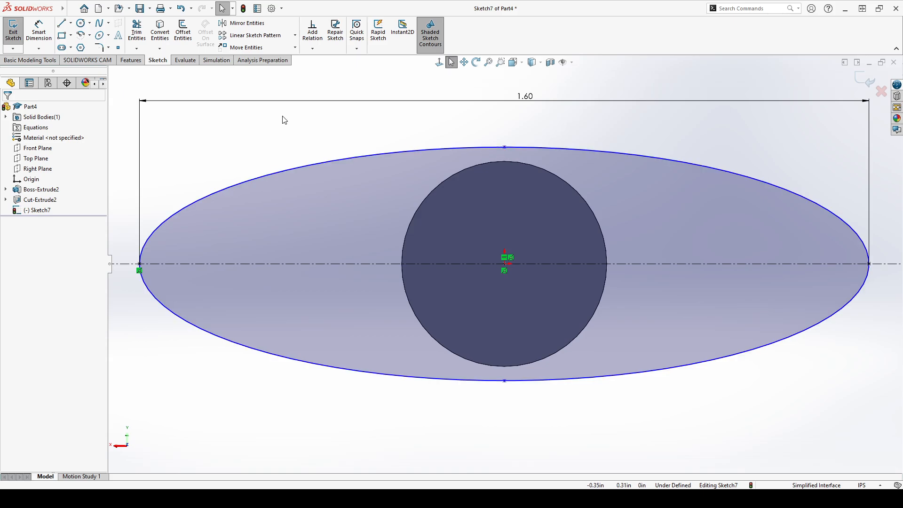
Dimension the ellipse's full height between its upper and lower points to 0.5 in
click(38, 31)
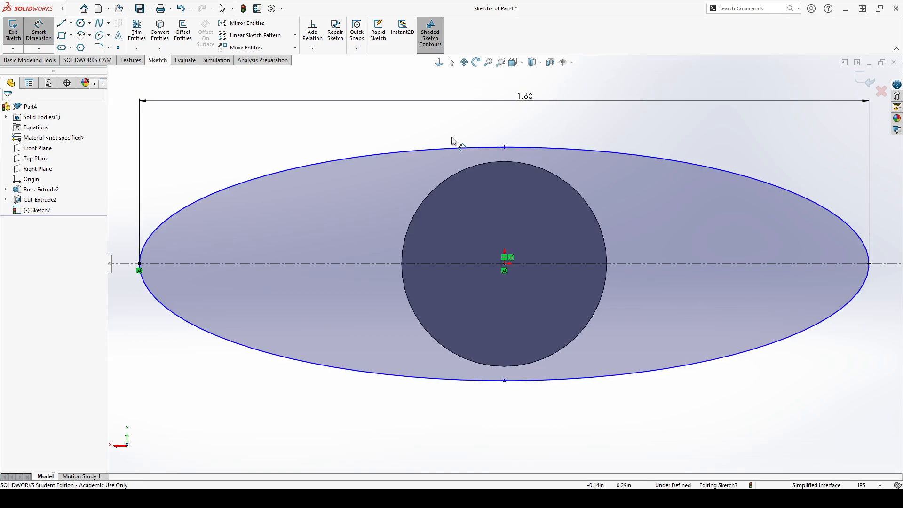
click(505, 147)
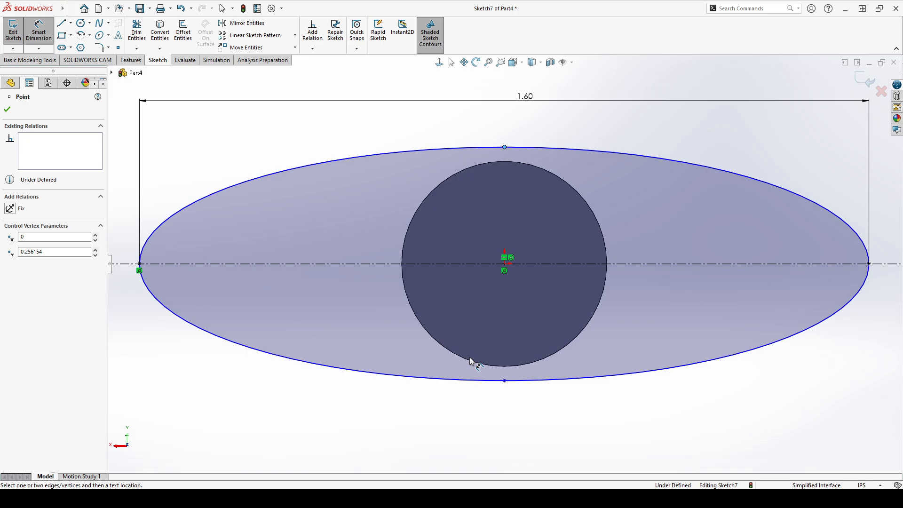
click(504, 381)
scroll(324, 322, up, 2)
click(202, 252)
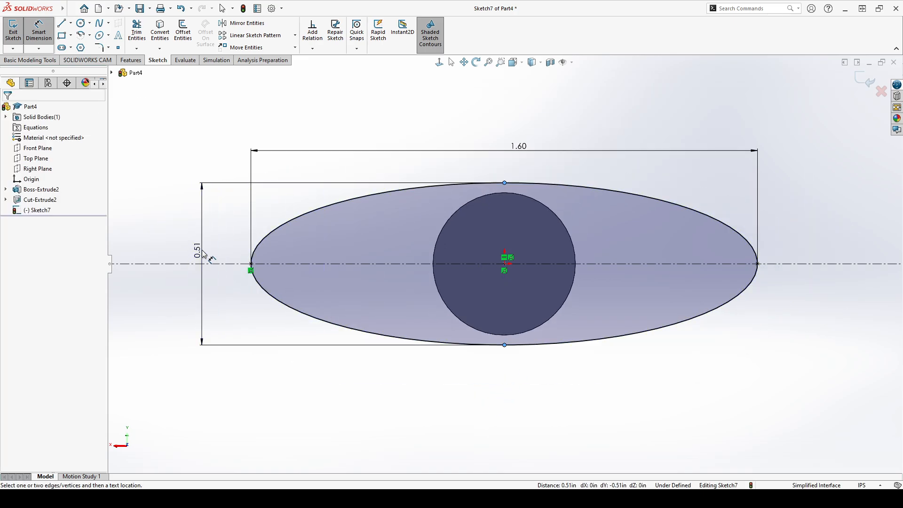
click(204, 254)
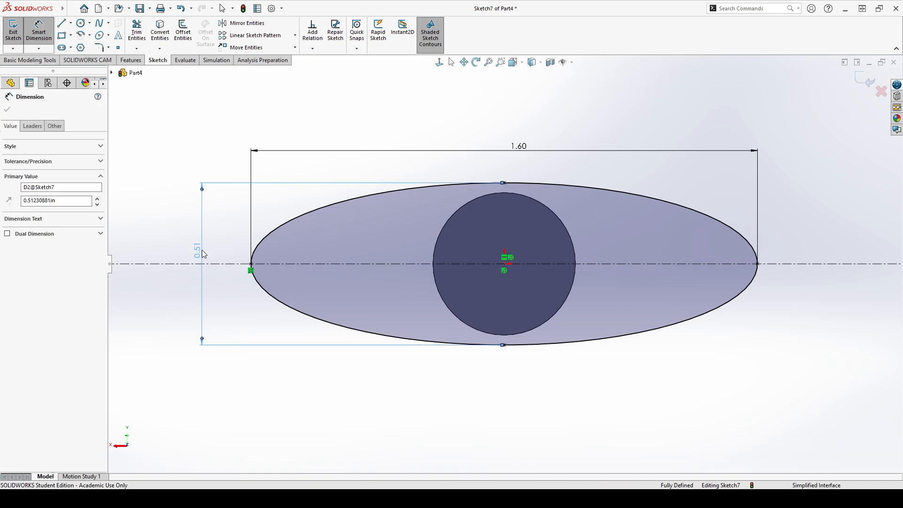
text(0.5)
key(Return)
click(188, 165)
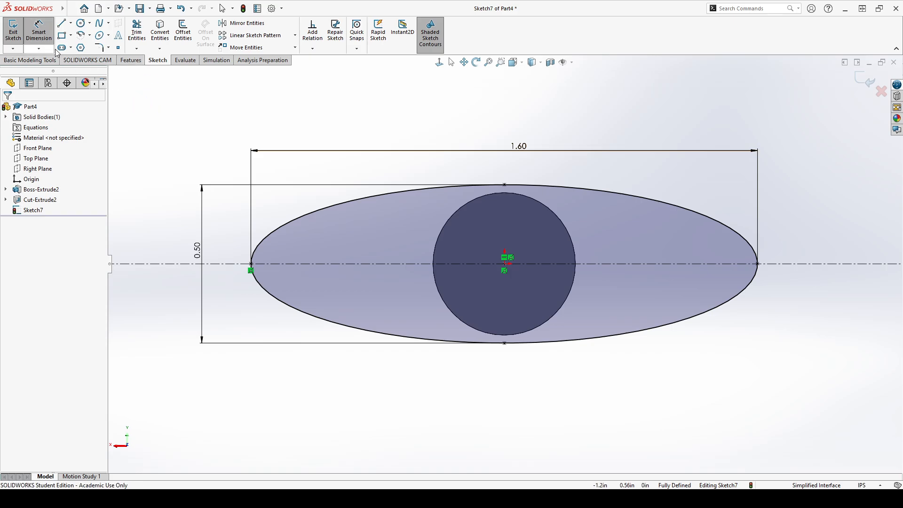
click(31, 33)
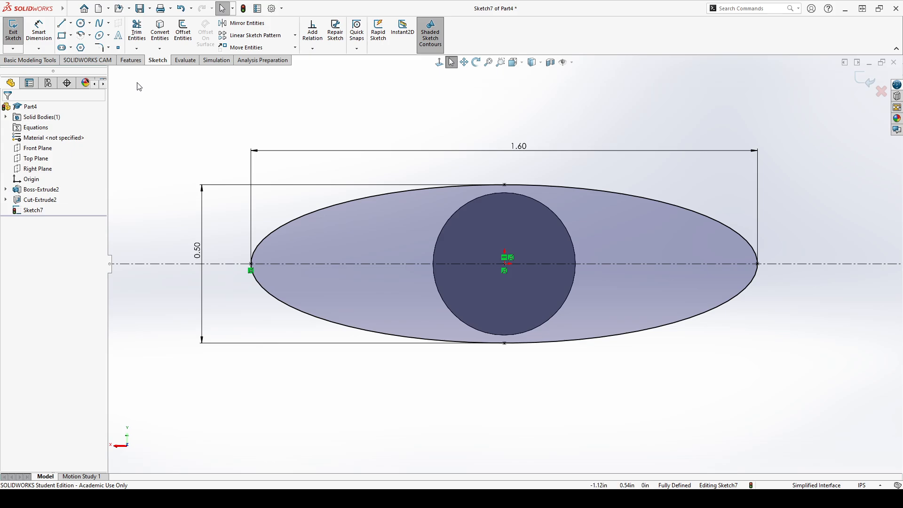
Sketch a circle with a radius of about 0.07 in, centred on the construction line inside the ellipse's left end
click(81, 23)
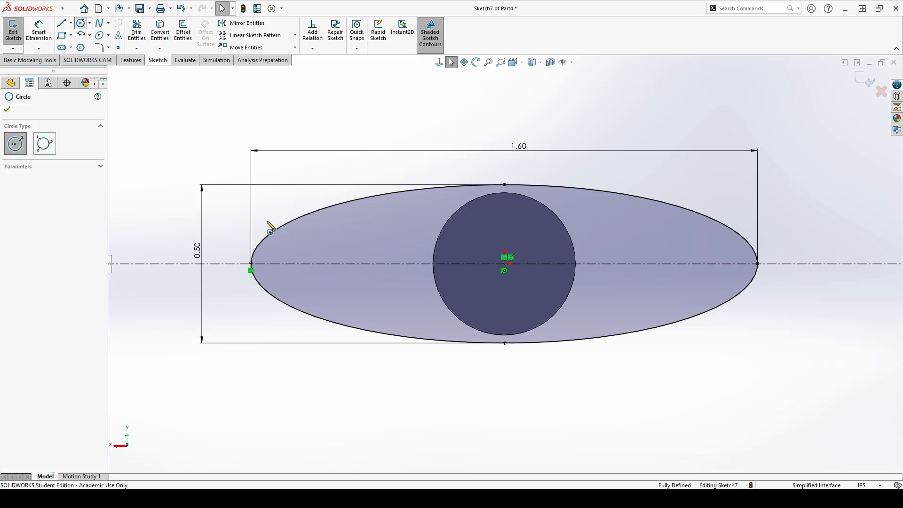
click(291, 263)
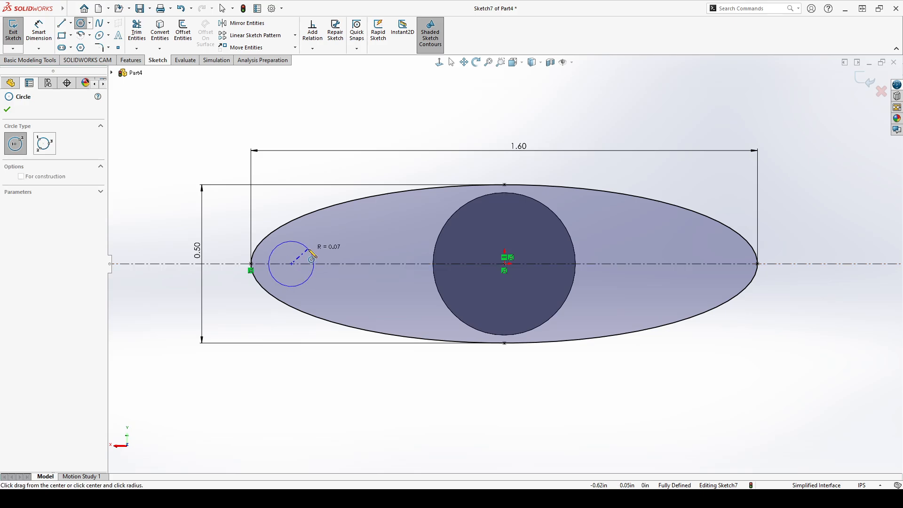
click(308, 249)
key(Escape)
Dimension the small circle's diameter to 0.125 in
click(39, 32)
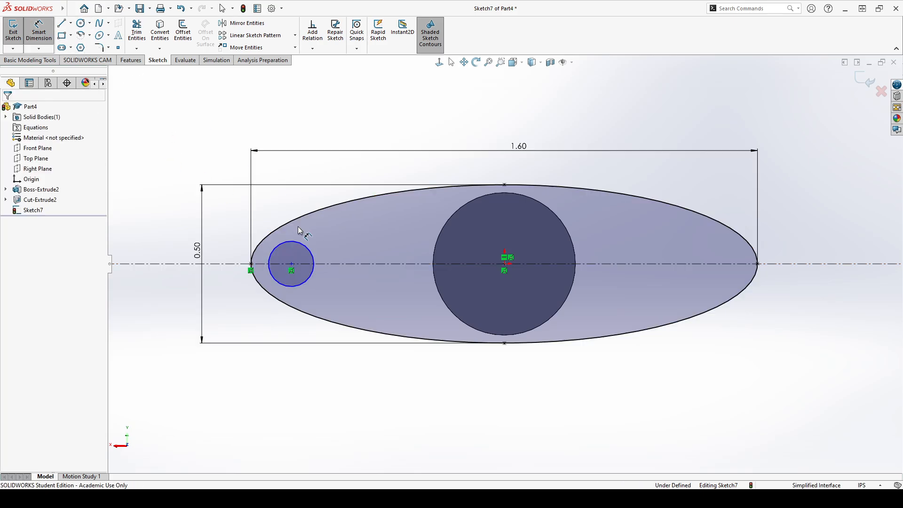
click(312, 245)
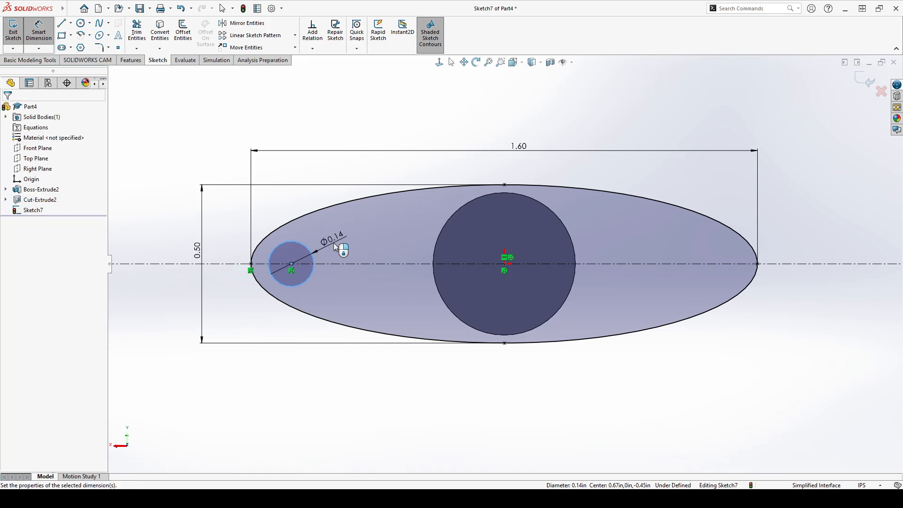
click(334, 246)
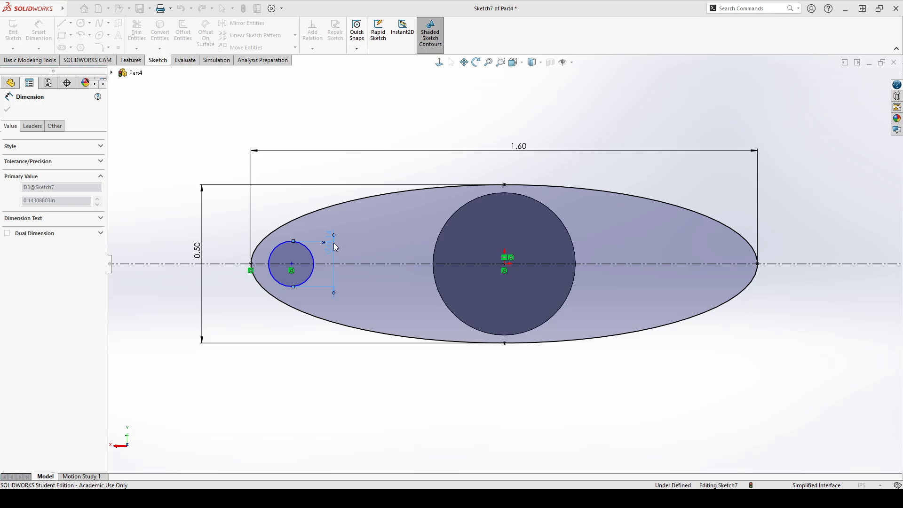
text(.125)
key(Return)
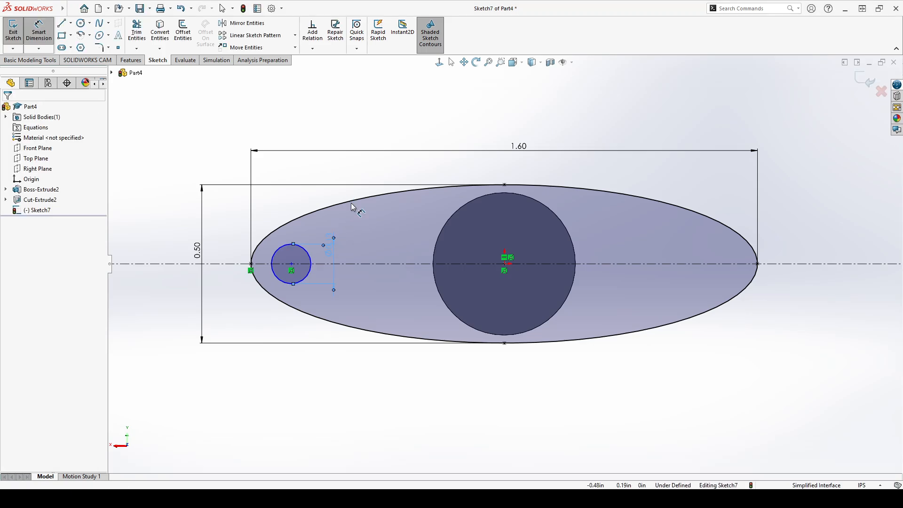
key(Escape)
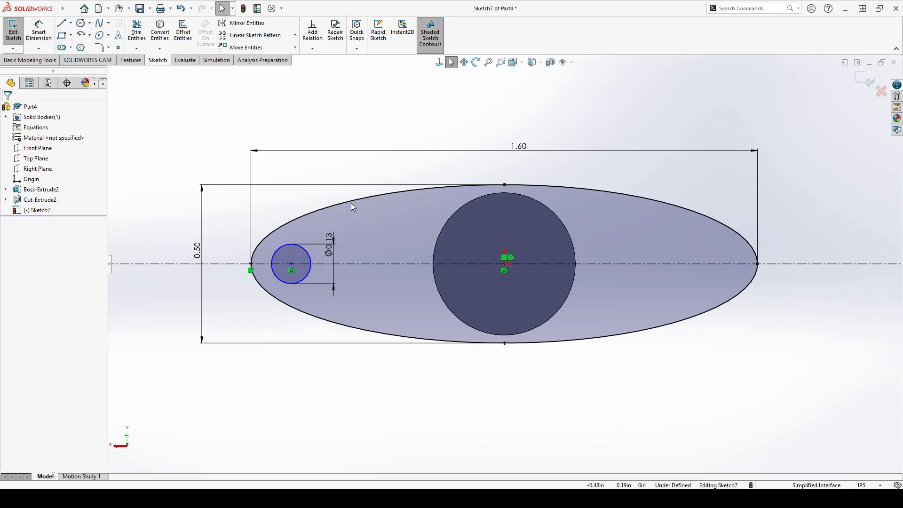
Dimension the distance from the ellipse's left end point to the small circle's centre to 0.175 in
click(41, 30)
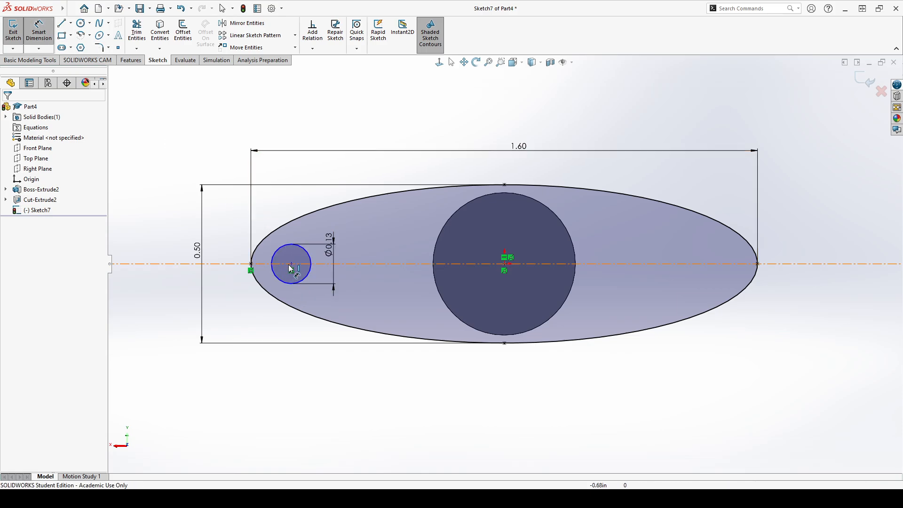
click(250, 264)
click(292, 264)
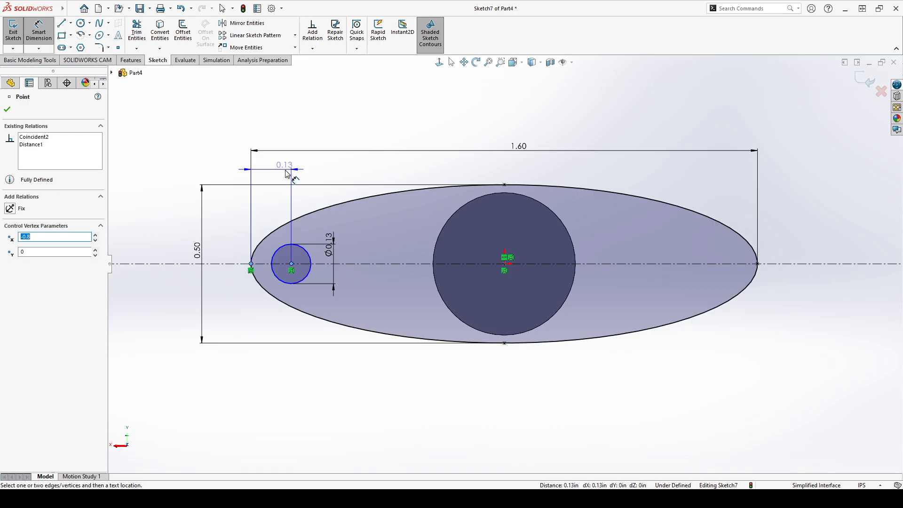
click(270, 209)
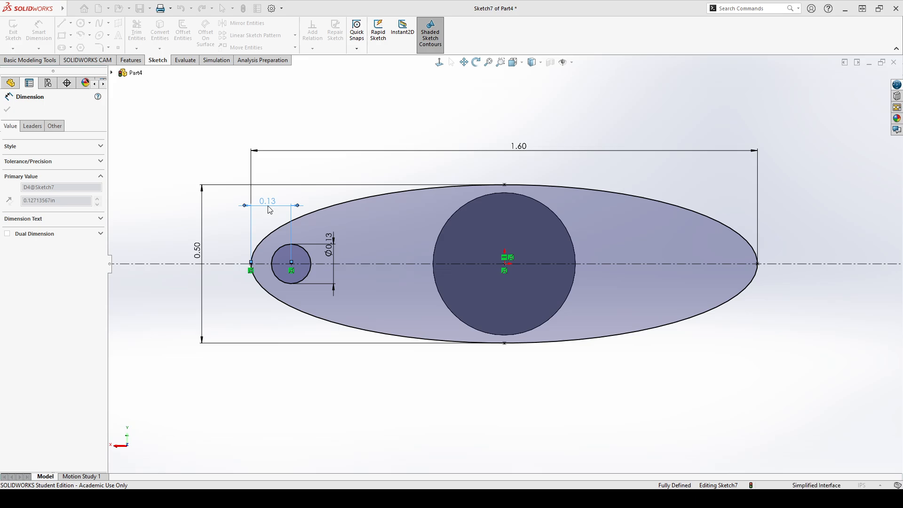
text(.175)
key(Return)
key(Escape)
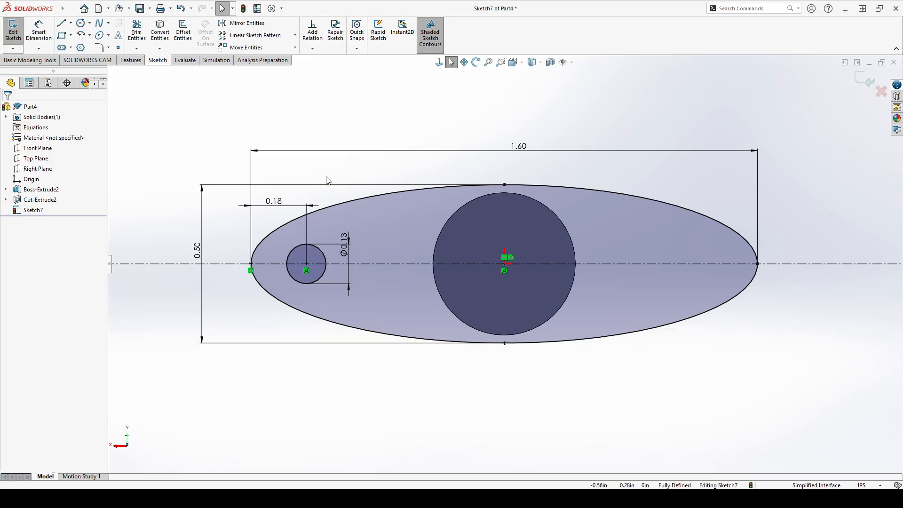
Mirror the small circle about the Right Plane, keeping the original as a copy
click(318, 249)
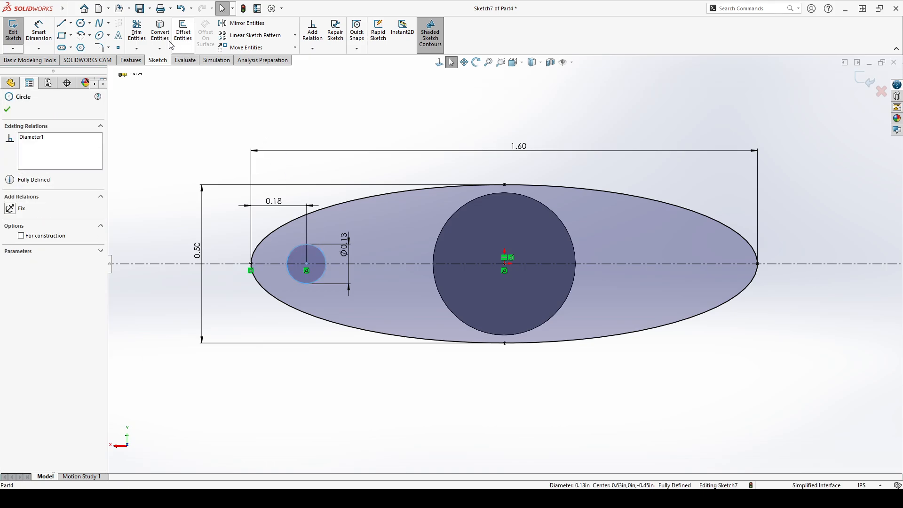
click(248, 24)
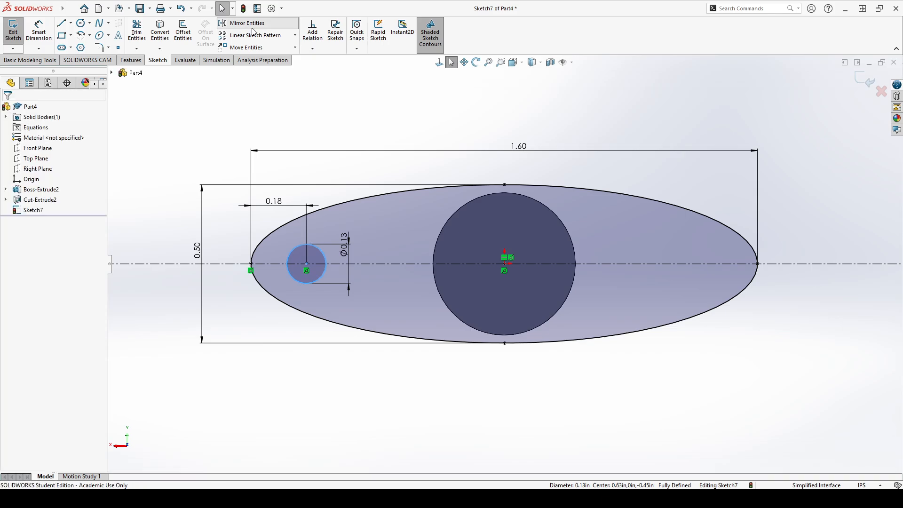
click(112, 74)
click(48, 226)
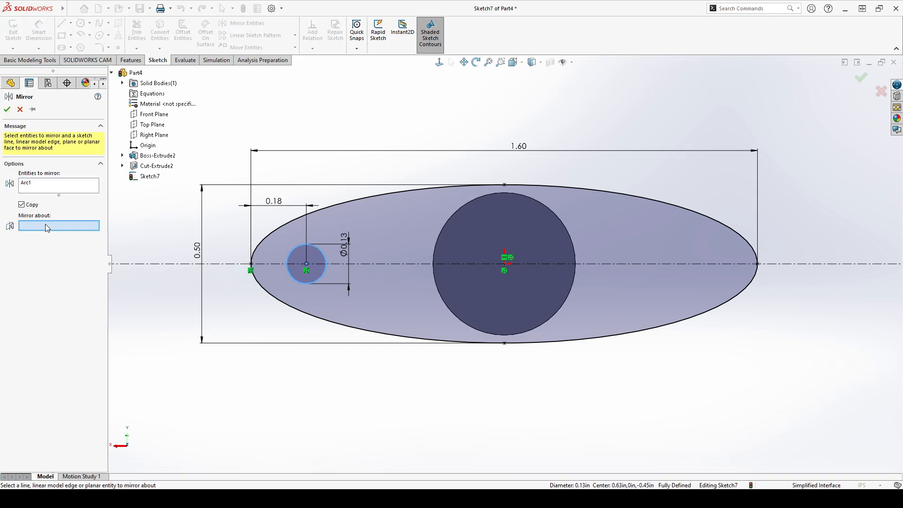
click(155, 135)
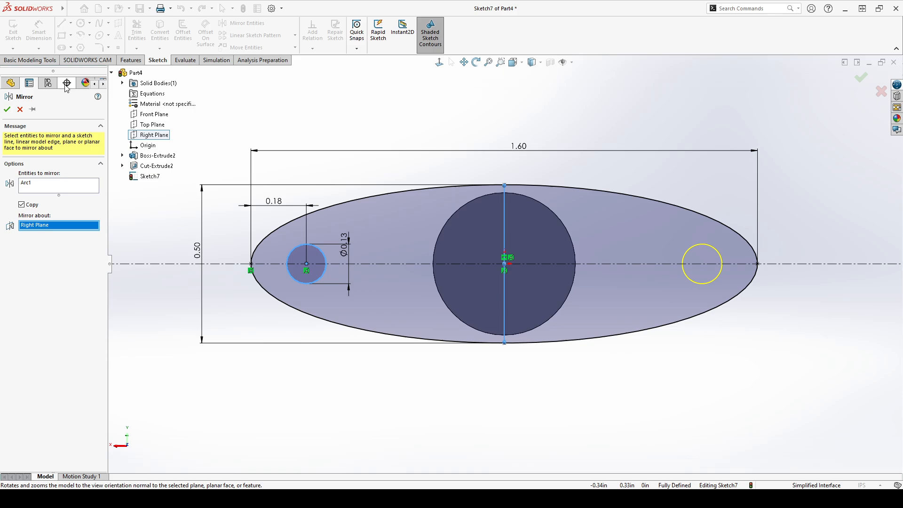
click(8, 110)
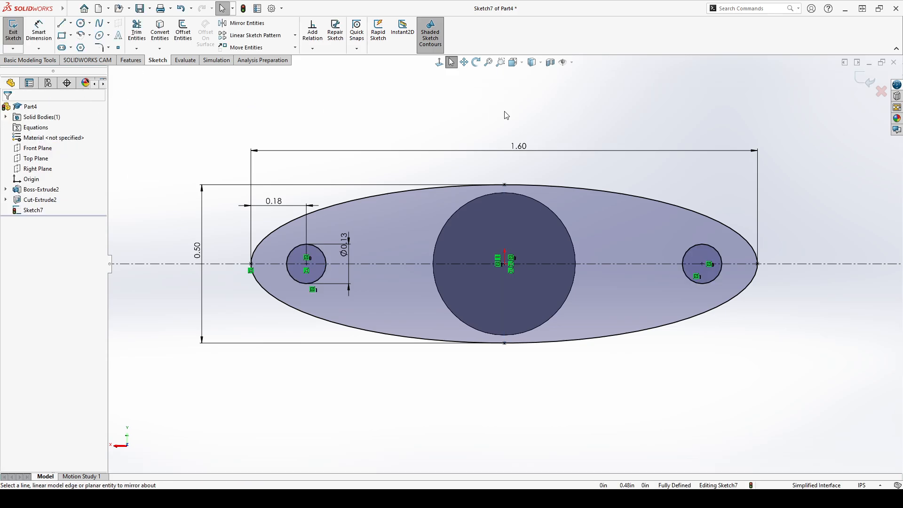
Finish the sketch and extrude the ellipse with its two holes 0.15 in blind, away from the cylinder and merged with it
click(13, 32)
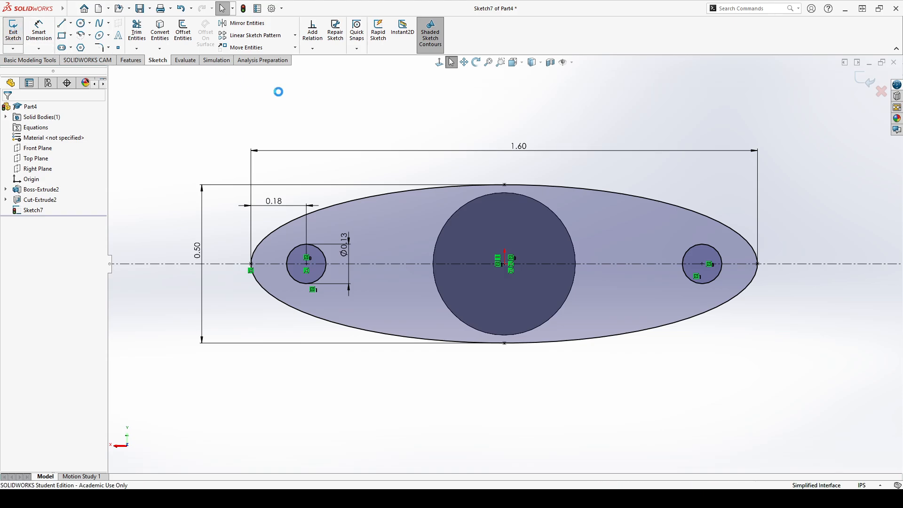
scroll(390, 103, up, 3)
middle_drag(423, 103, 388, 146)
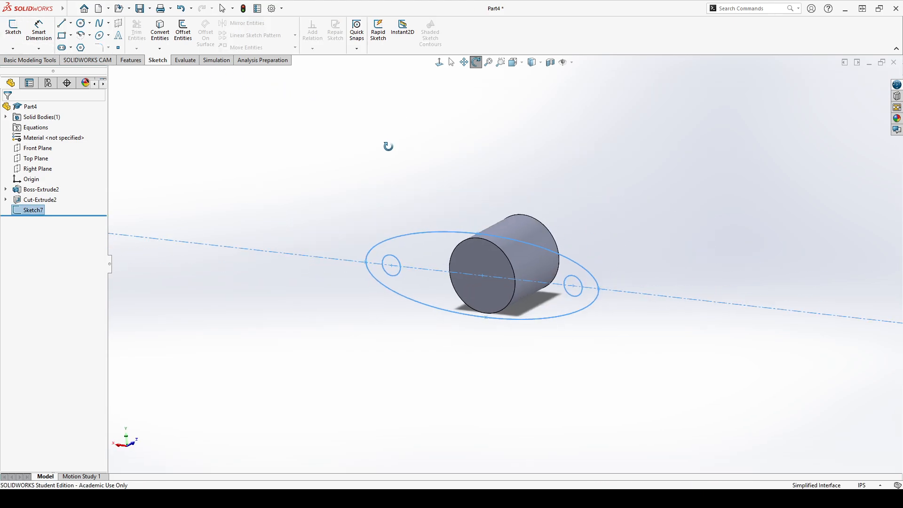
key(Escape)
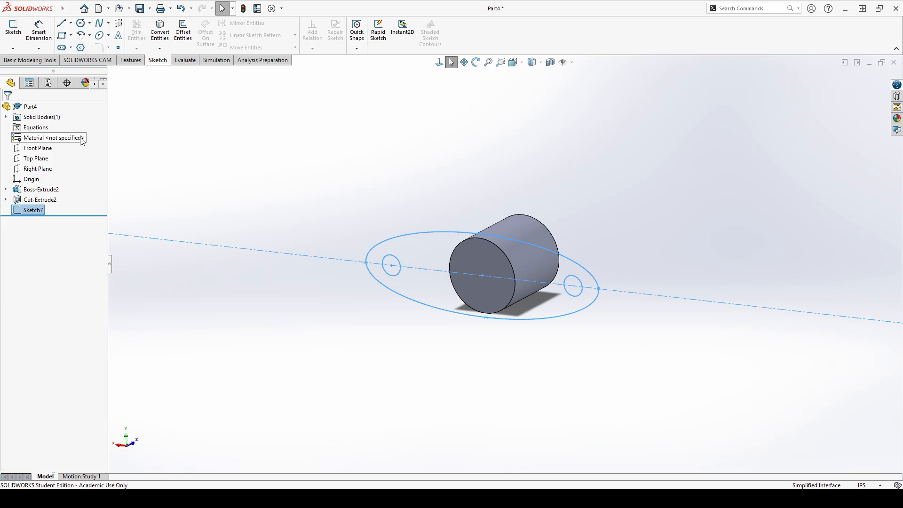
click(130, 60)
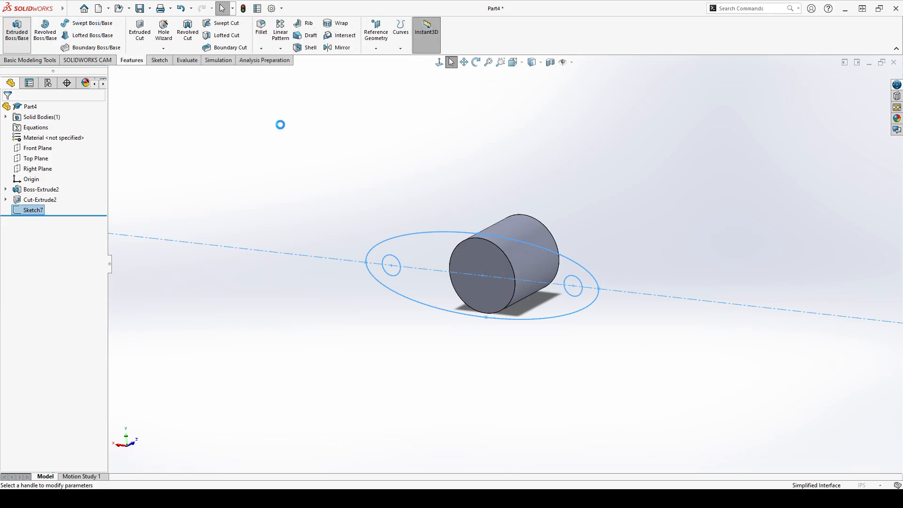
middle_drag(343, 157, 346, 214)
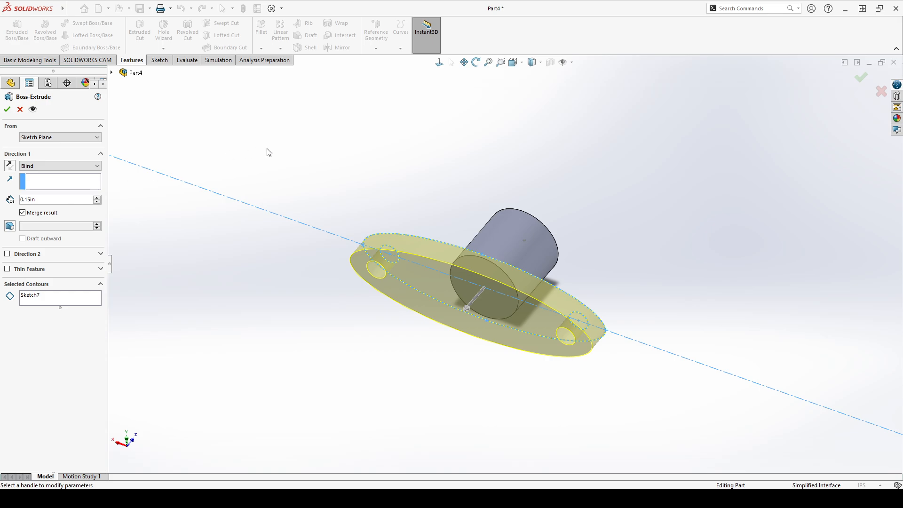
click(7, 109)
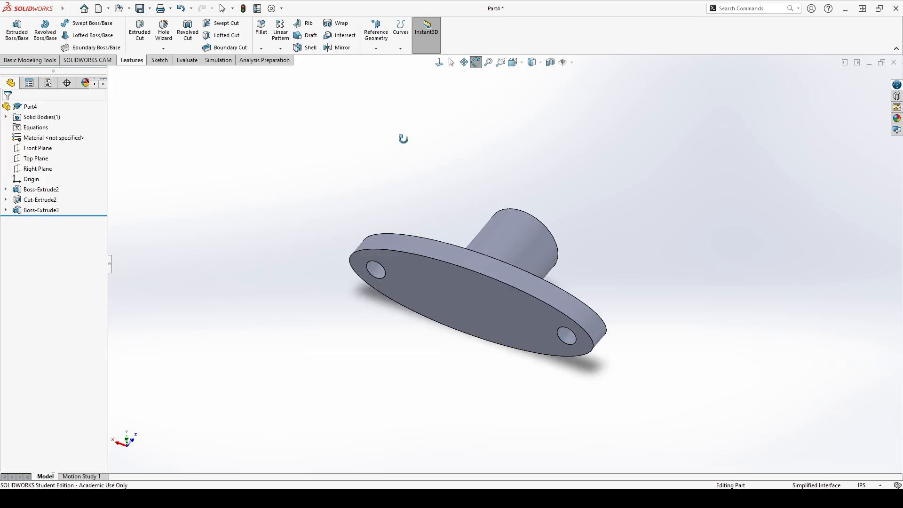
drag(403, 138, 290, 130)
key(Escape)
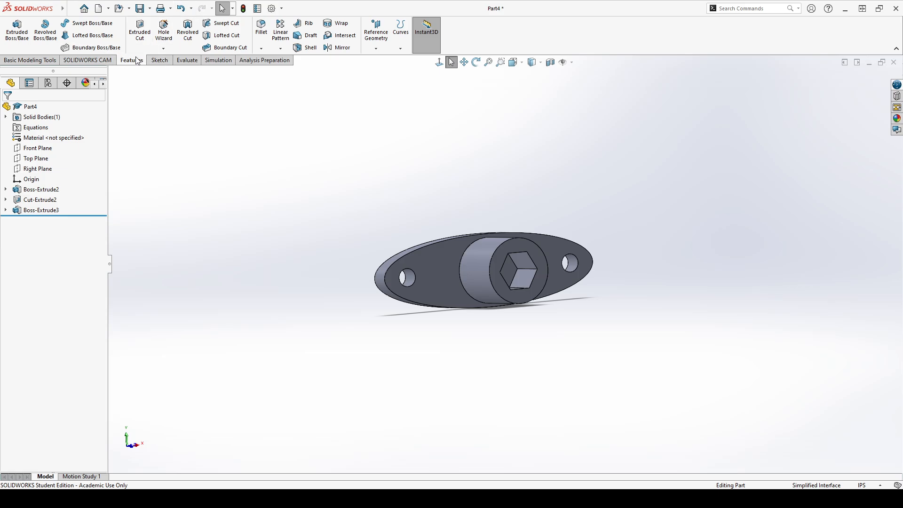
click(175, 60)
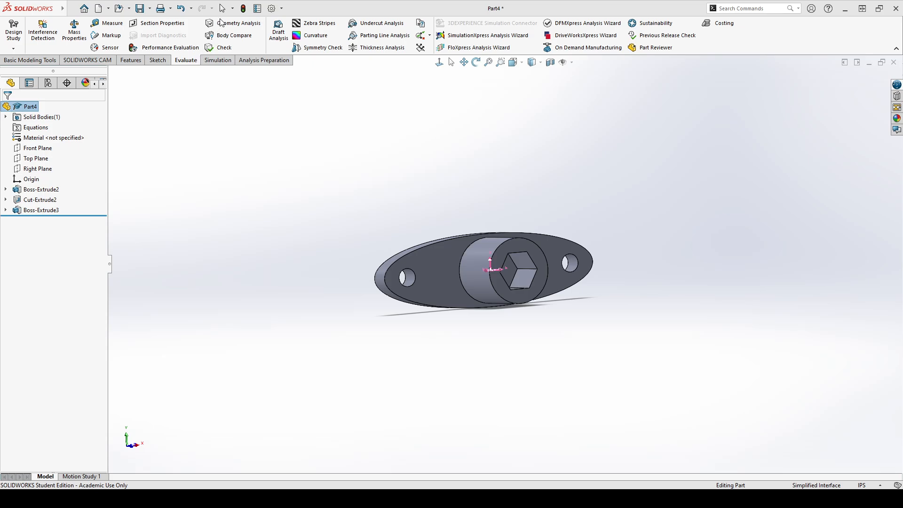
click(220, 9)
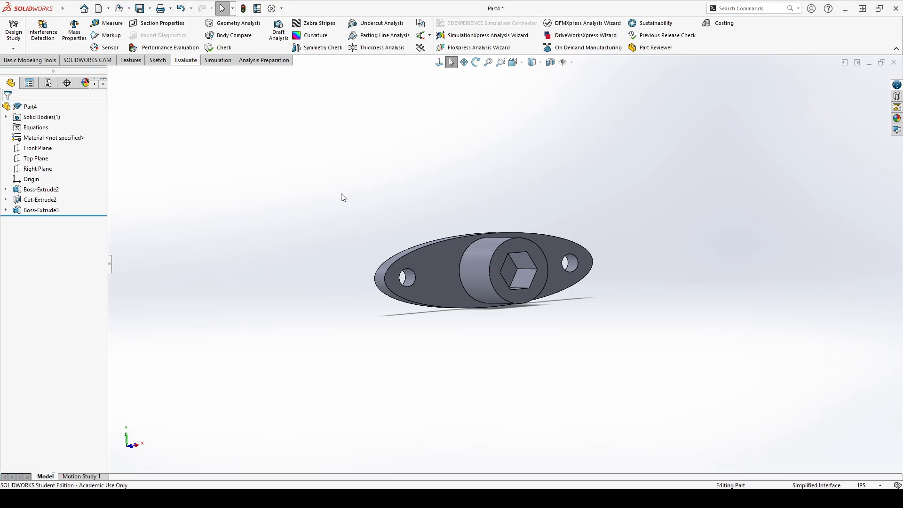